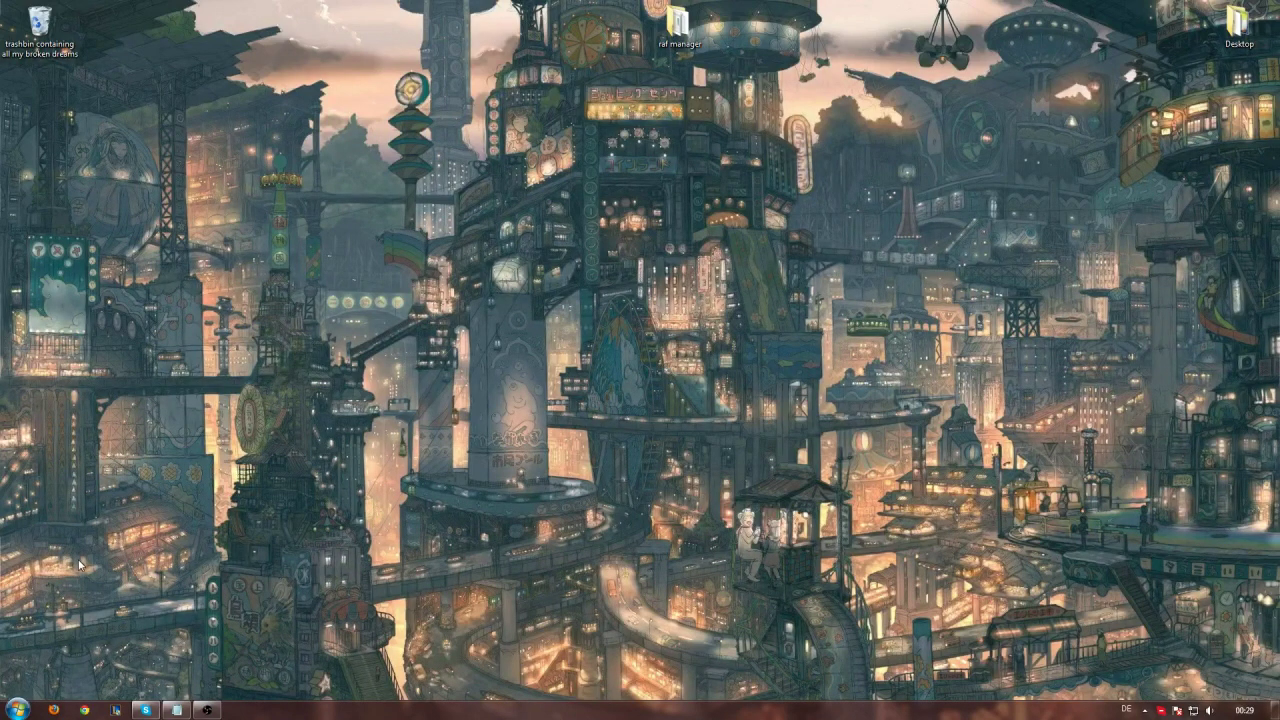
- Open the League of Legends folder inside the flv folder on drive D:
{"action": "left_click", "coordinate": [18, 708]}
{"action": "left_click", "coordinate": [200, 530]}
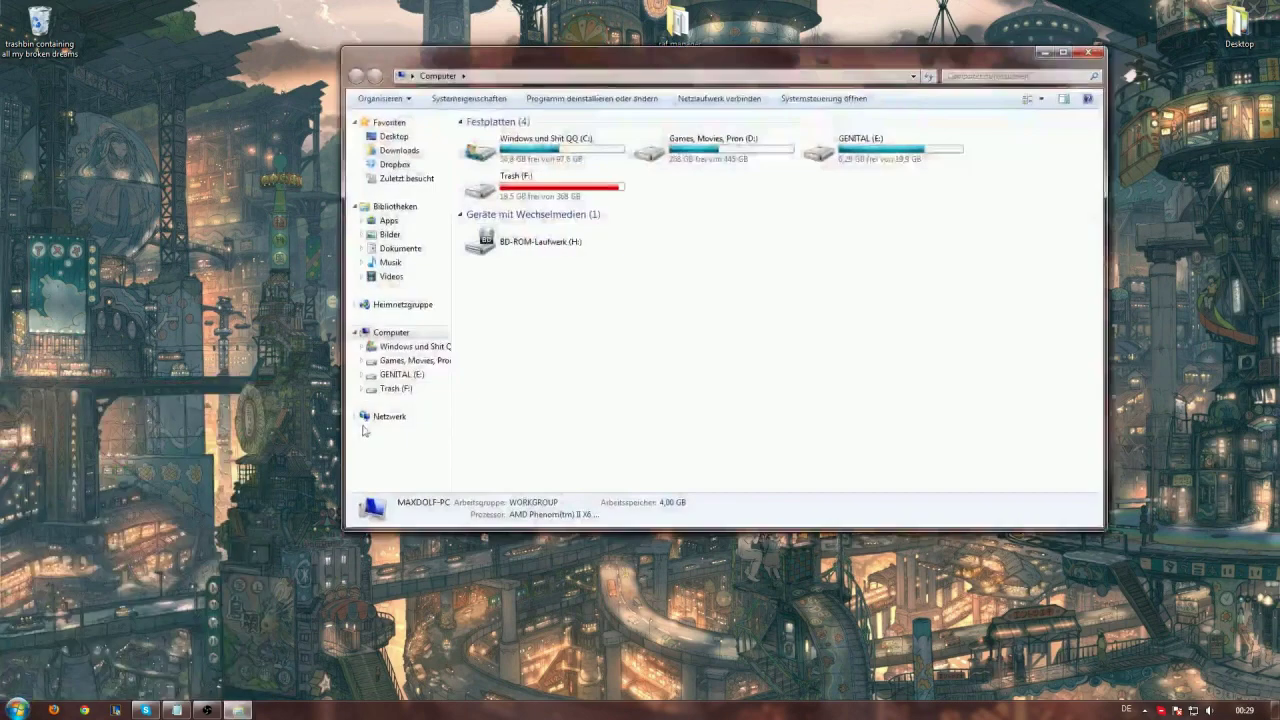
{"action": "double_click", "coordinate": [705, 152]}
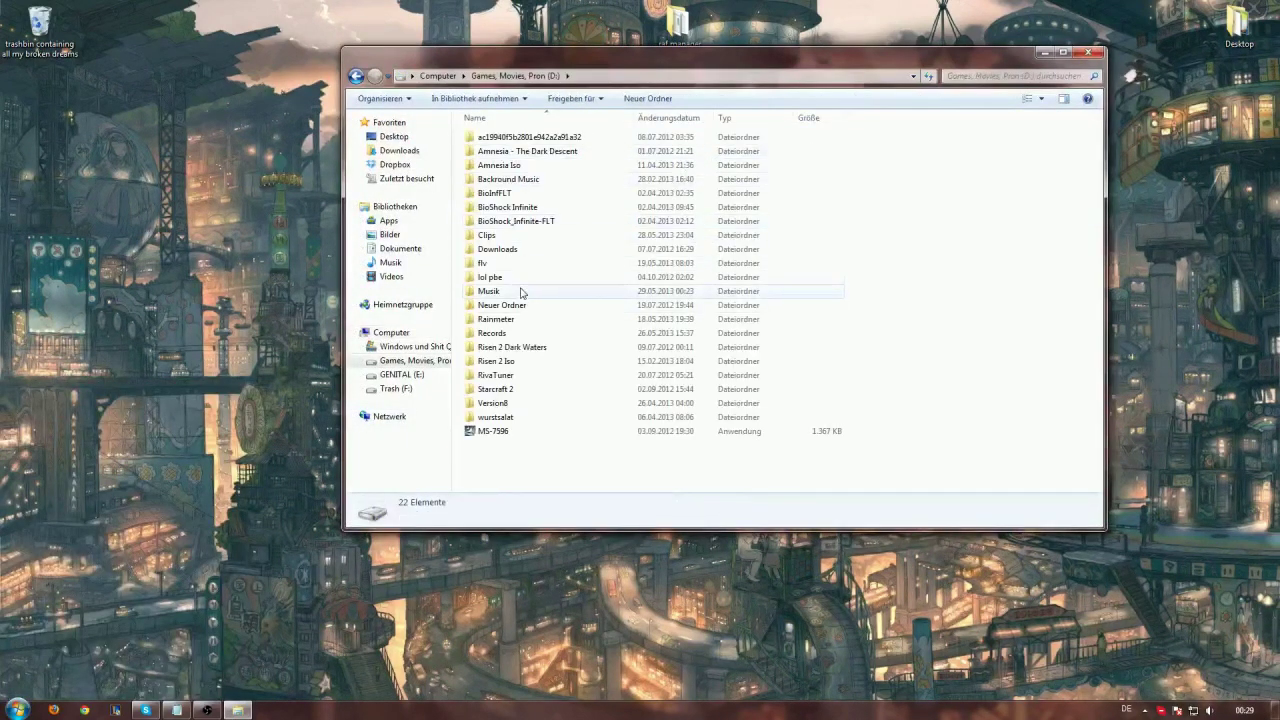
{"action": "double_click", "coordinate": [506, 266]}
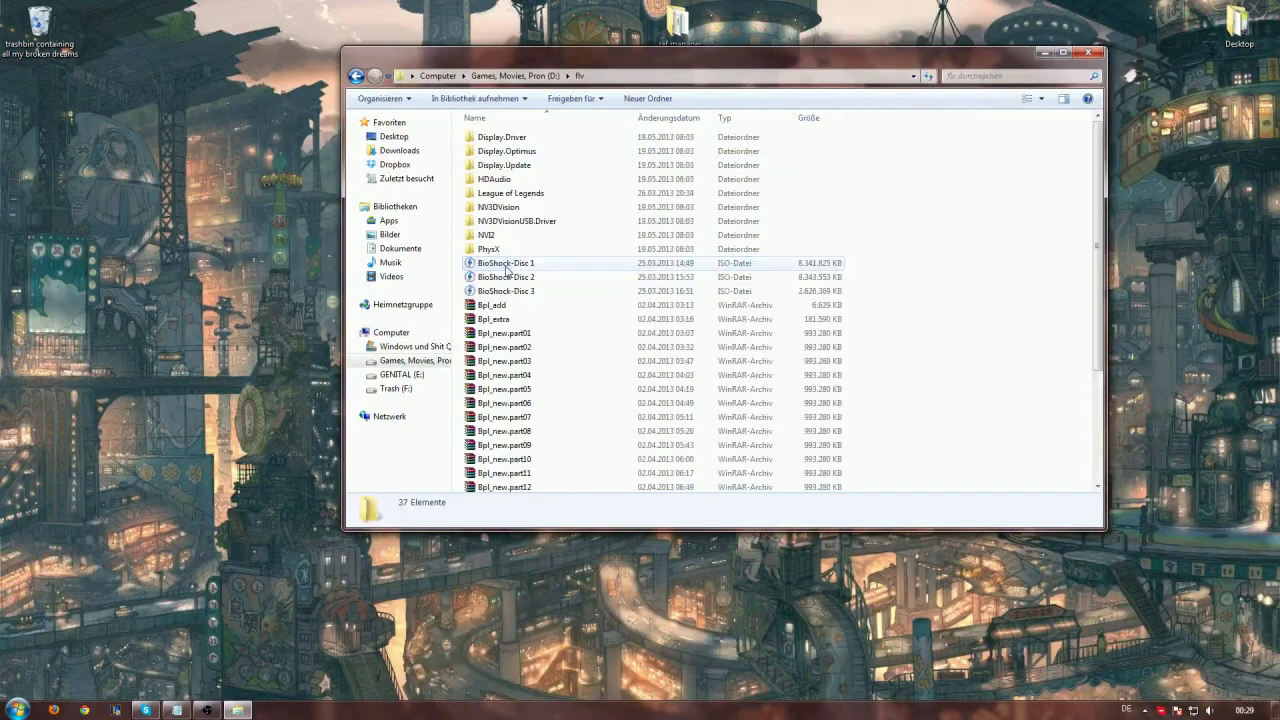
{"action": "double_click", "coordinate": [515, 195]}
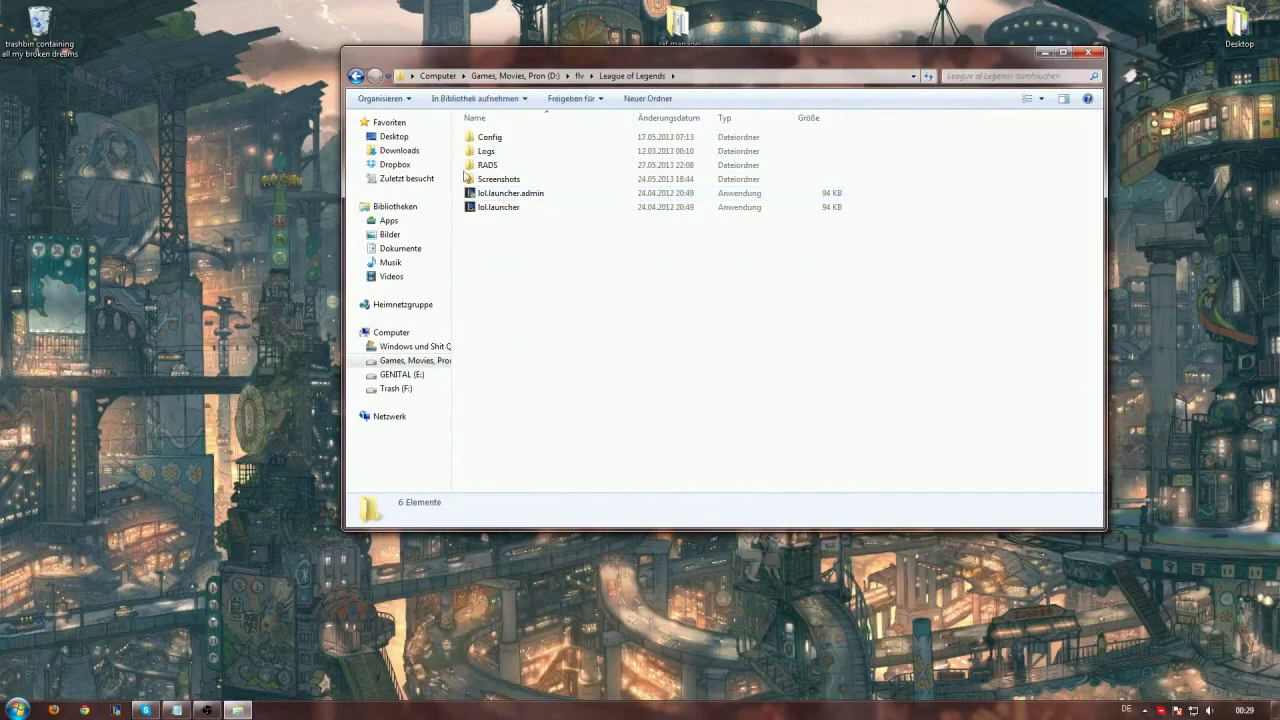
- Copy the entire League of Legends folder from the flv folder
{"action": "left_click", "coordinate": [579, 76]}
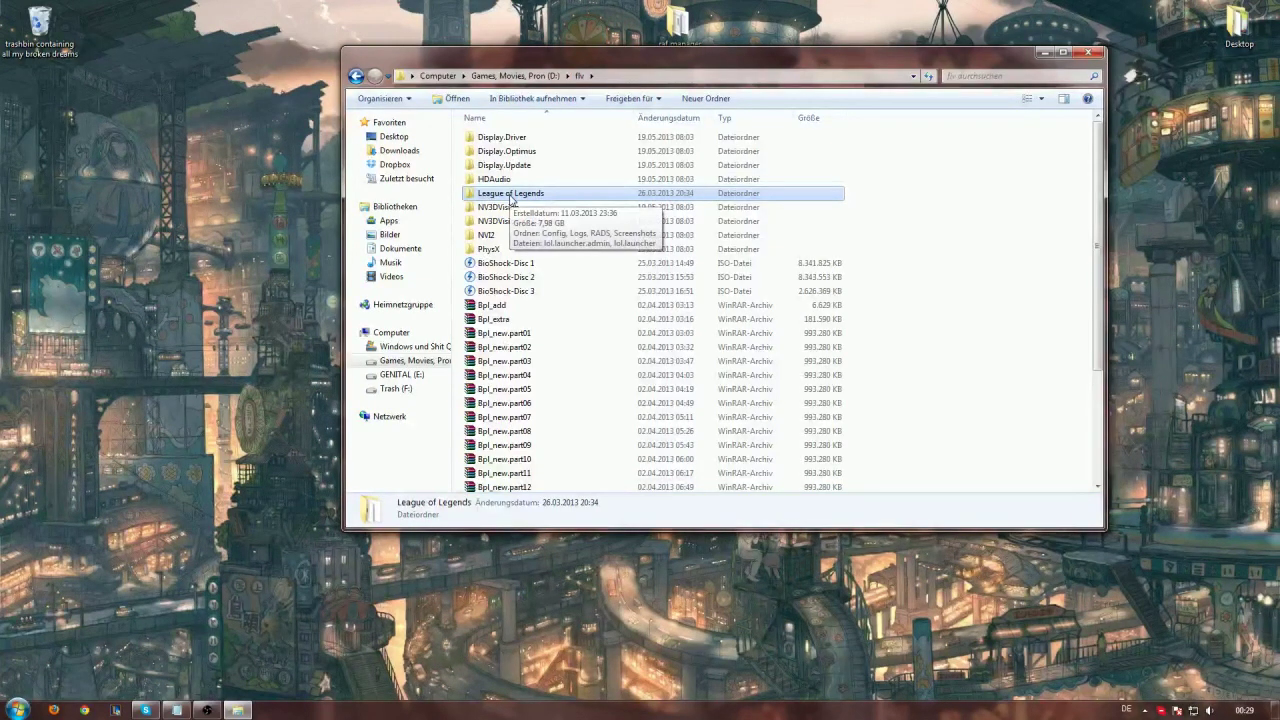
{"action": "right_click", "coordinate": [510, 196]}
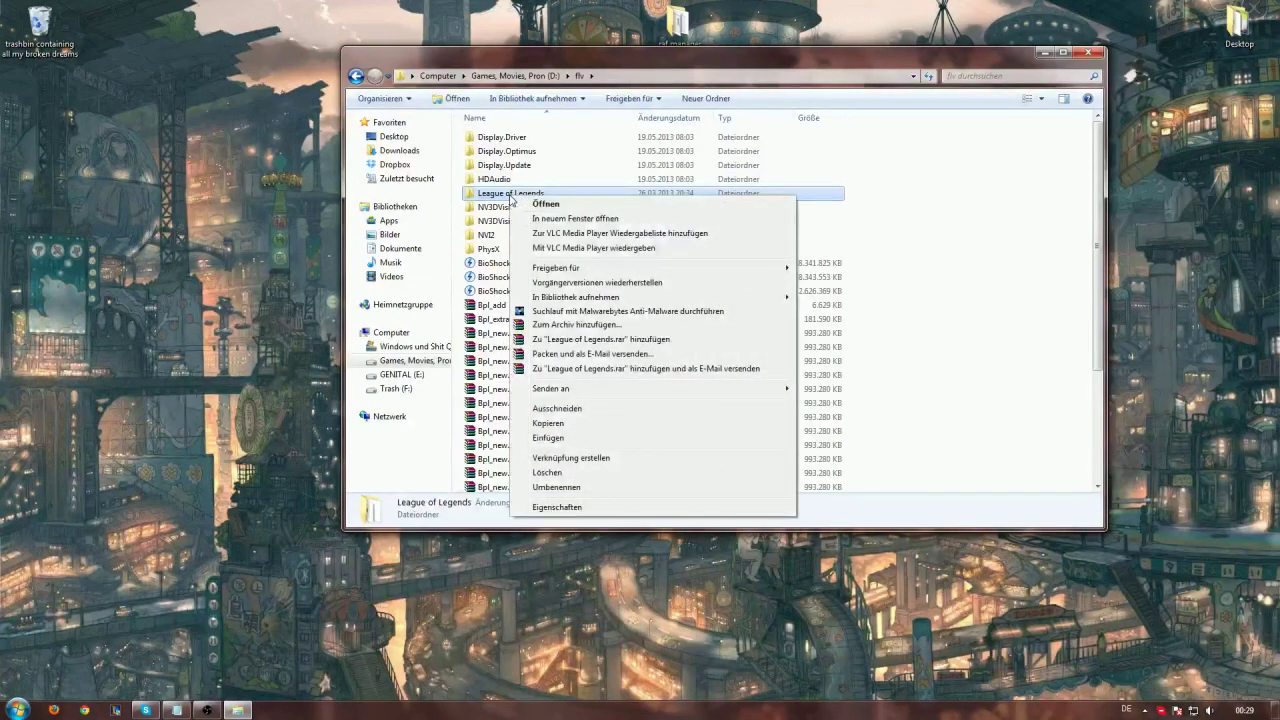
{"action": "left_click", "coordinate": [573, 424]}
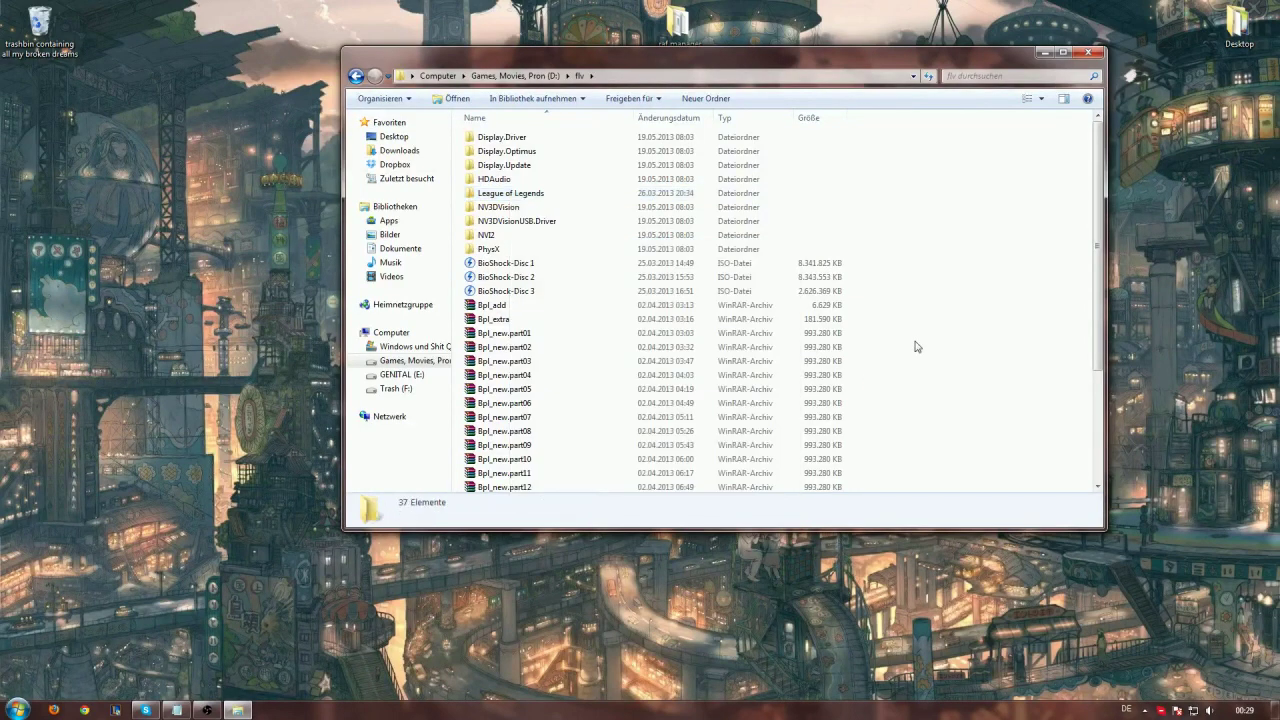
{"action": "double_click", "coordinate": [512, 193]}
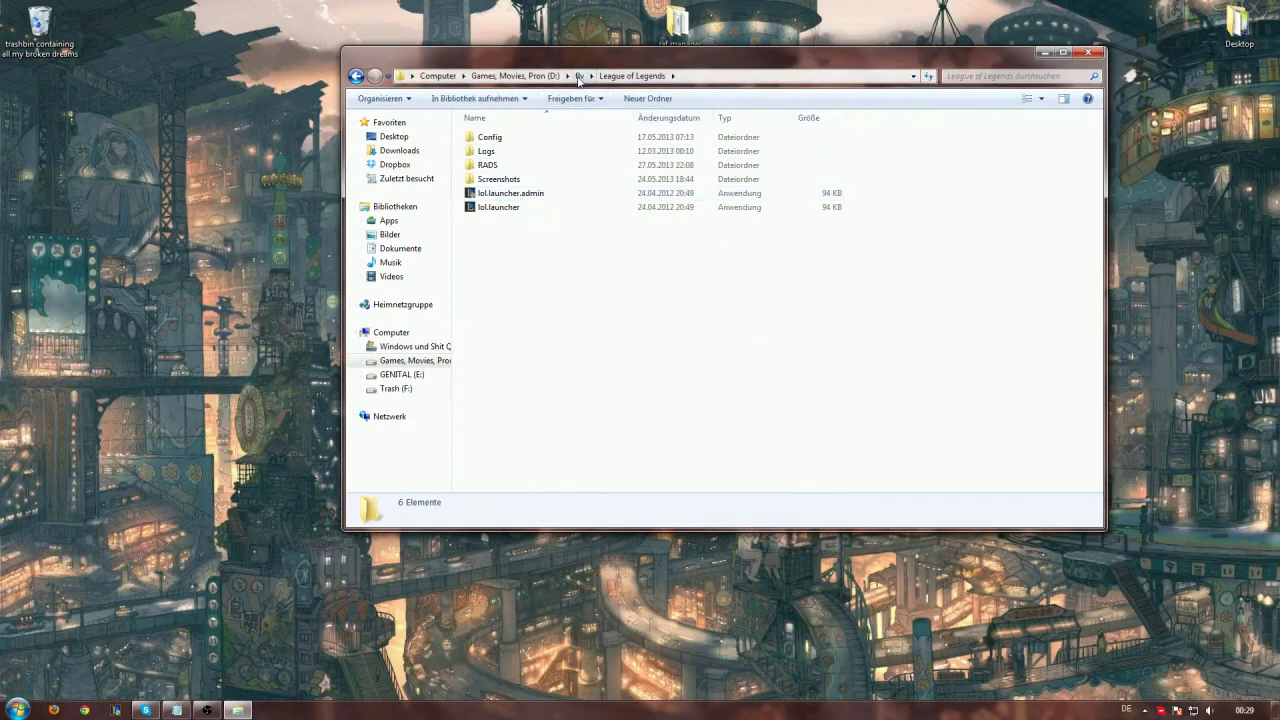
{"action": "left_click", "coordinate": [579, 75]}
{"action": "right_click", "coordinate": [519, 199]}
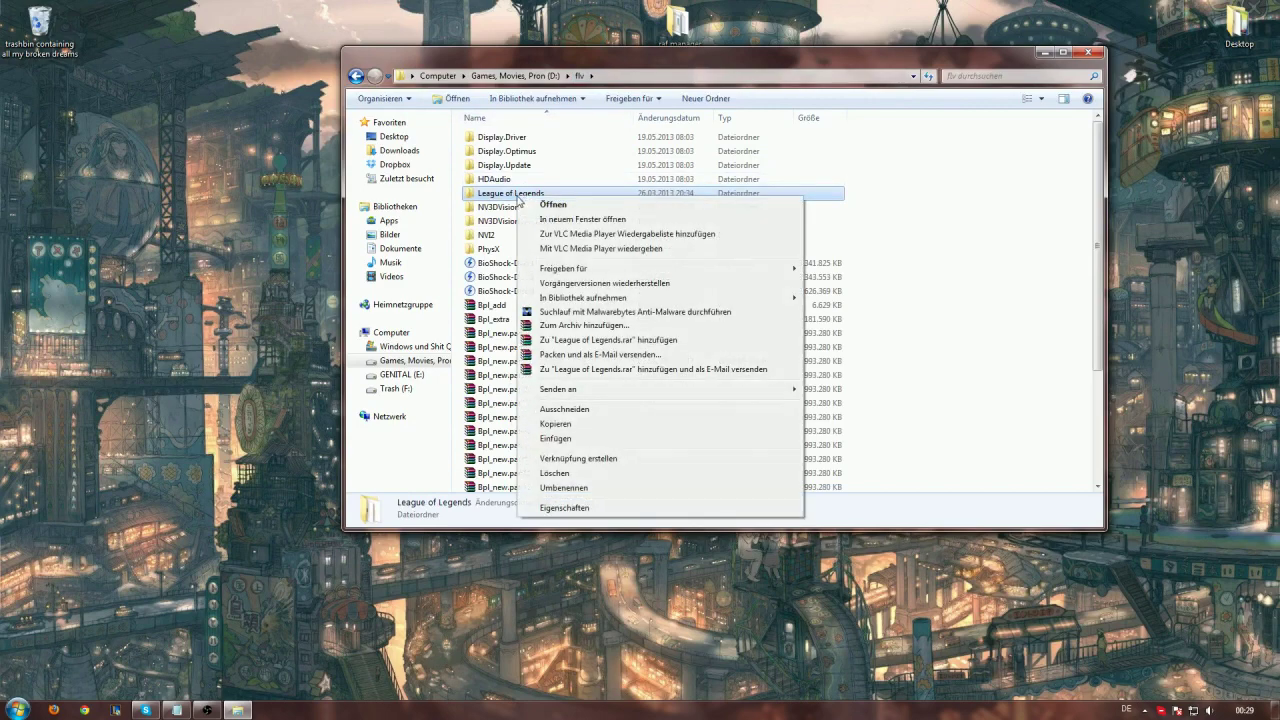
{"action": "left_click", "coordinate": [566, 424]}
- Open the Backup League of Legends folder on drive C:
{"action": "left_click", "coordinate": [517, 75]}
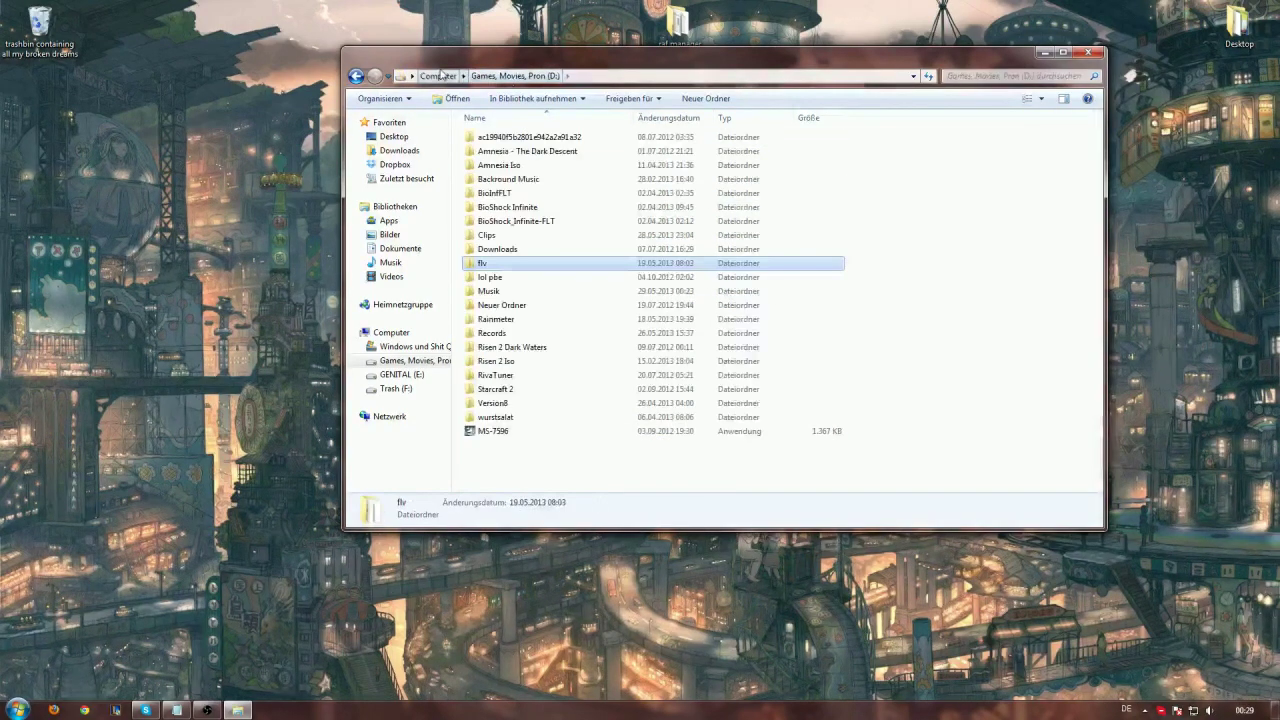
{"action": "left_click", "coordinate": [438, 75]}
{"action": "double_click", "coordinate": [525, 138]}
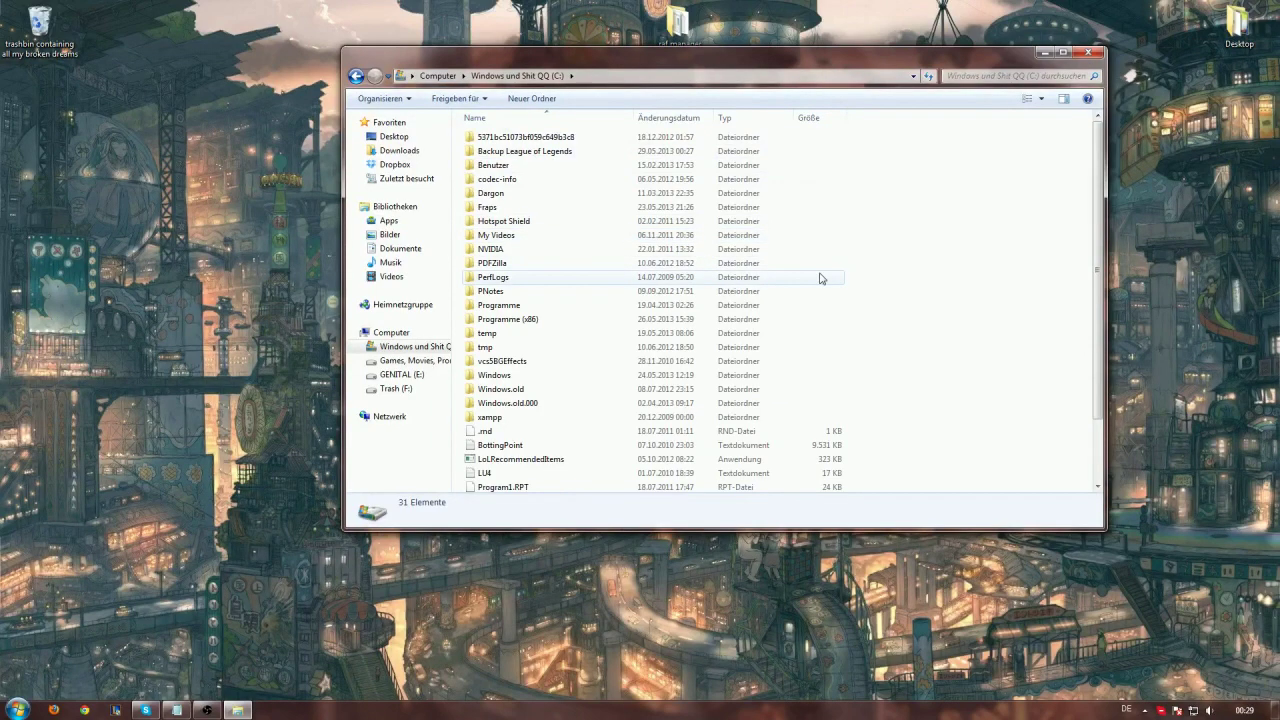
{"action": "double_click", "coordinate": [556, 156]}
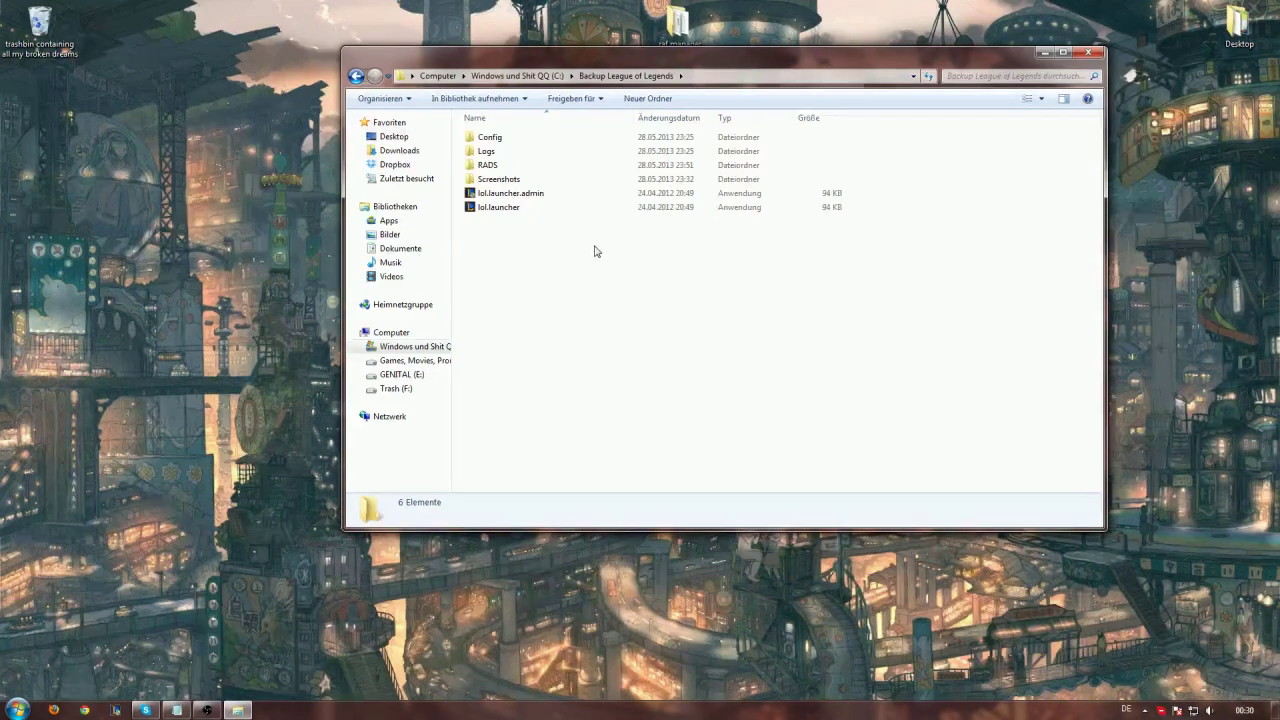
- Create a shortcut to lol.launcher.admin in the backup folder and move it to the desktop
{"action": "right_click", "coordinate": [524, 196]}
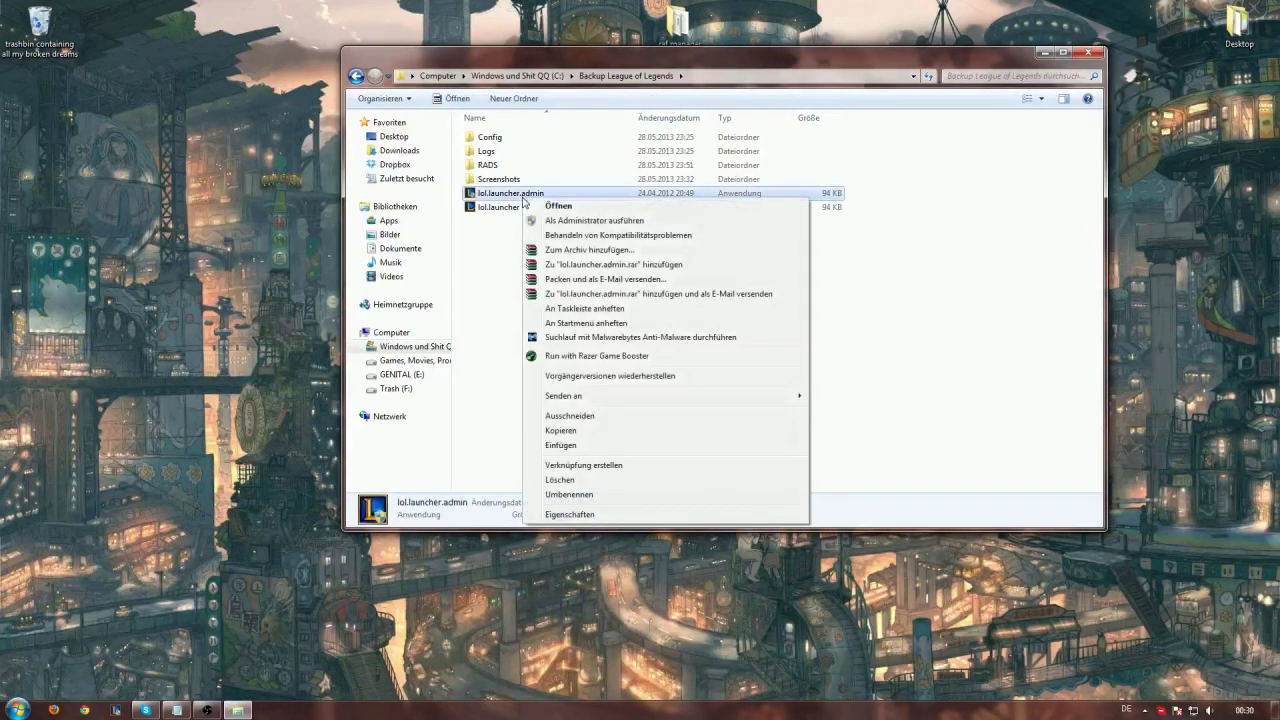
{"action": "left_click", "coordinate": [600, 466]}
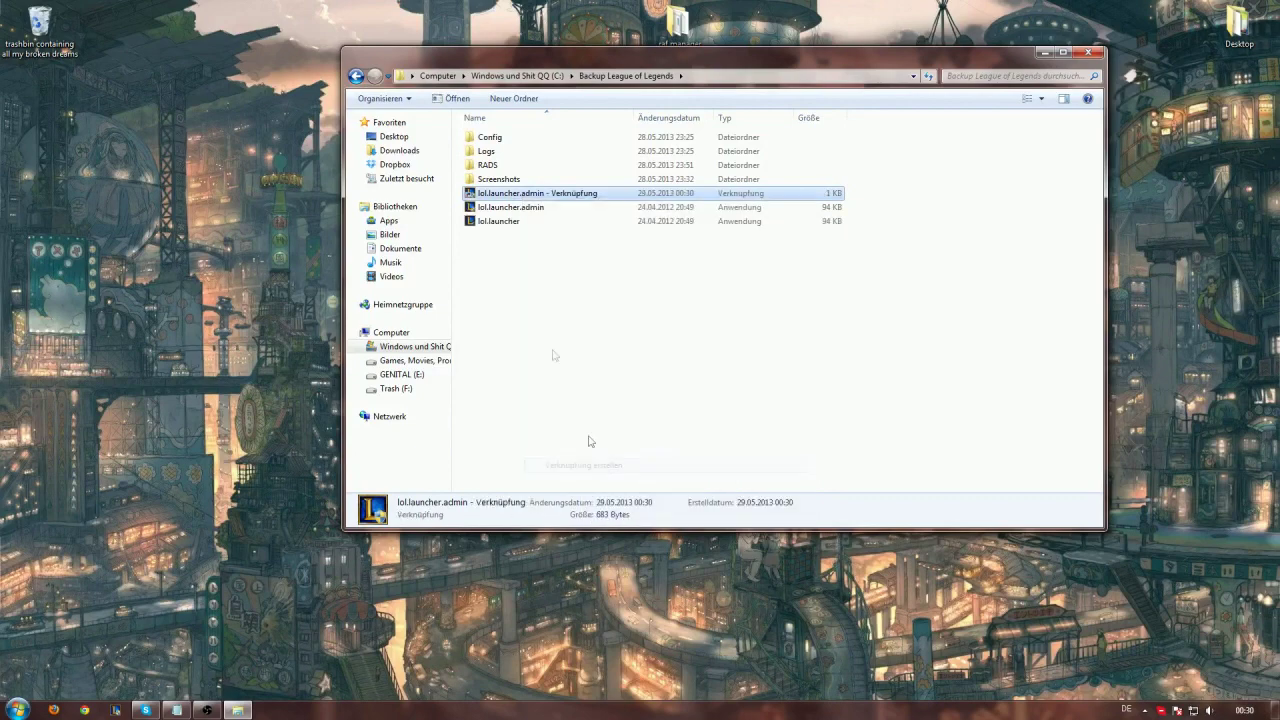
{"action": "right_click", "coordinate": [519, 195]}
{"action": "left_click", "coordinate": [600, 300]}
{"action": "left_click_drag", "start_coordinate": [510, 194], "coordinate": [62, 153]}
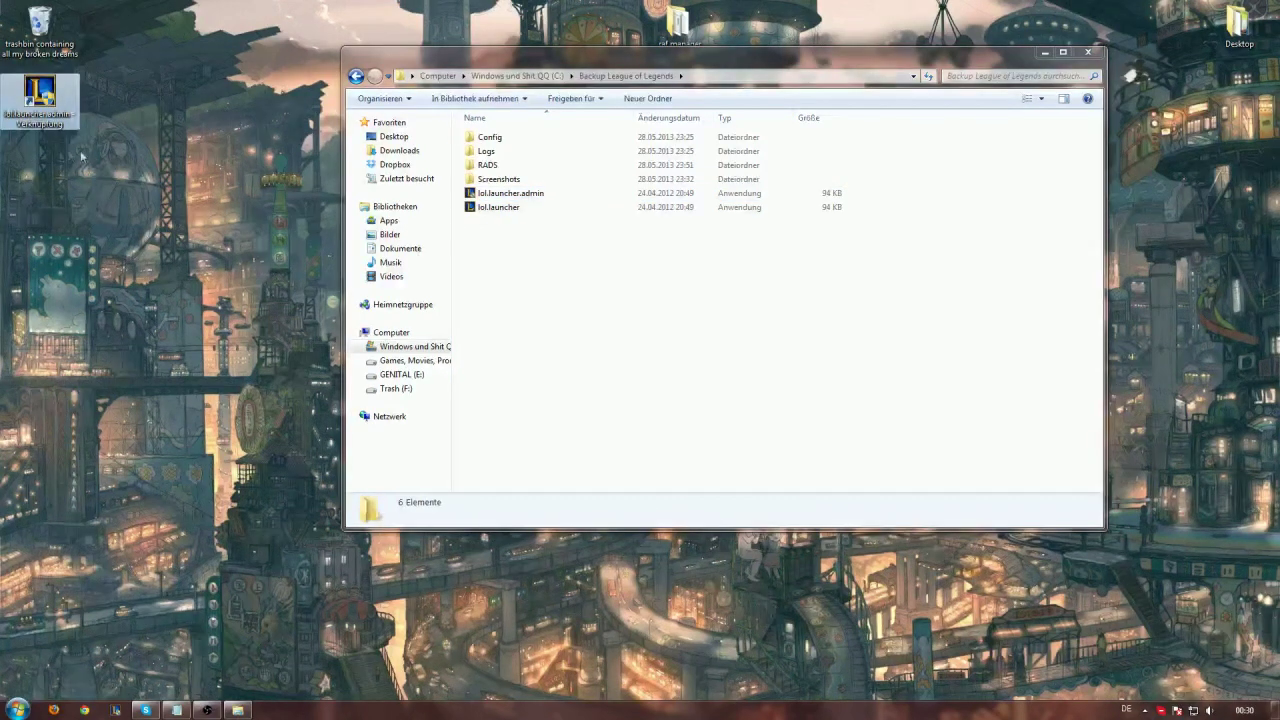
- Close the folder window, rename the launcher shortcut "Backup League of Legends" and place it below the raf manager folder on the desktop
{"action": "left_click", "coordinate": [1093, 52]}
{"action": "right_click", "coordinate": [38, 92]}
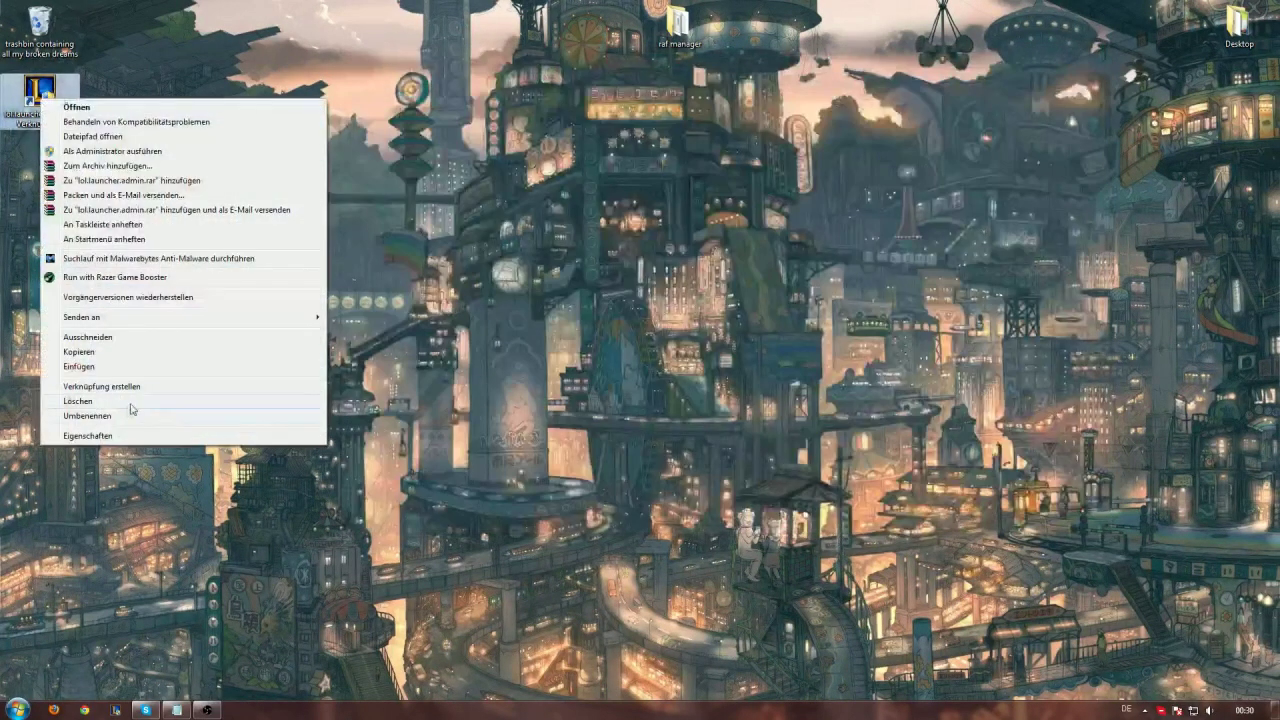
{"action": "left_click", "coordinate": [132, 414]}
{"action": "type", "text": "B"}
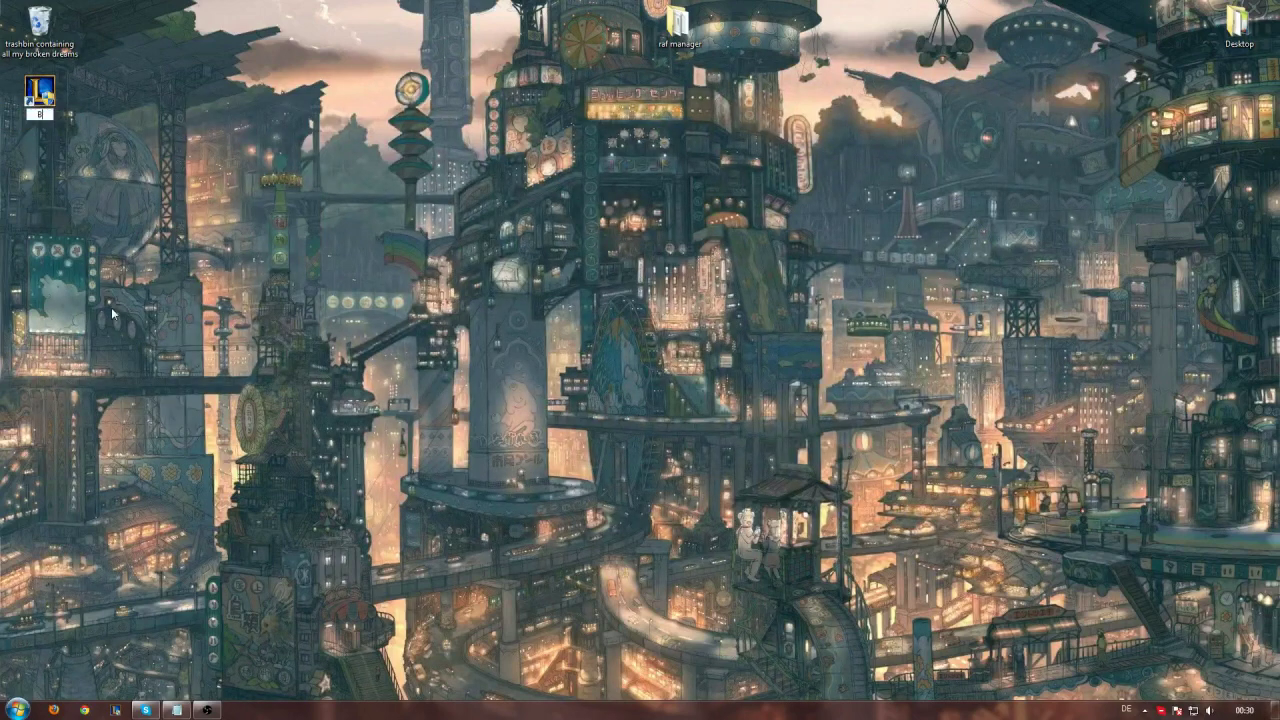
{"action": "type", "text": "ackup League off"}
{"action": "key", "text": "BackSpace"}
{"action": "type", "text": "Legends"}
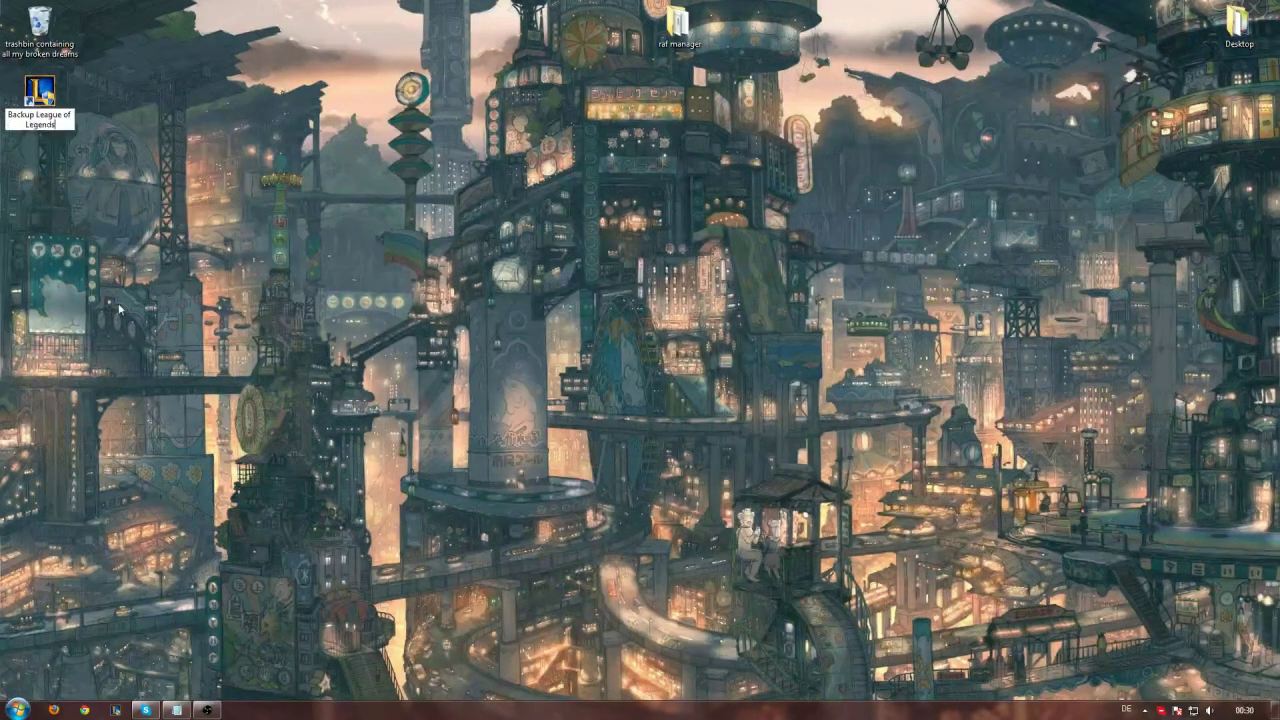
{"action": "key", "text": "Return"}
{"action": "left_click_drag", "start_coordinate": [42, 95], "coordinate": [702, 120]}
{"action": "left_click", "coordinate": [672, 222]}
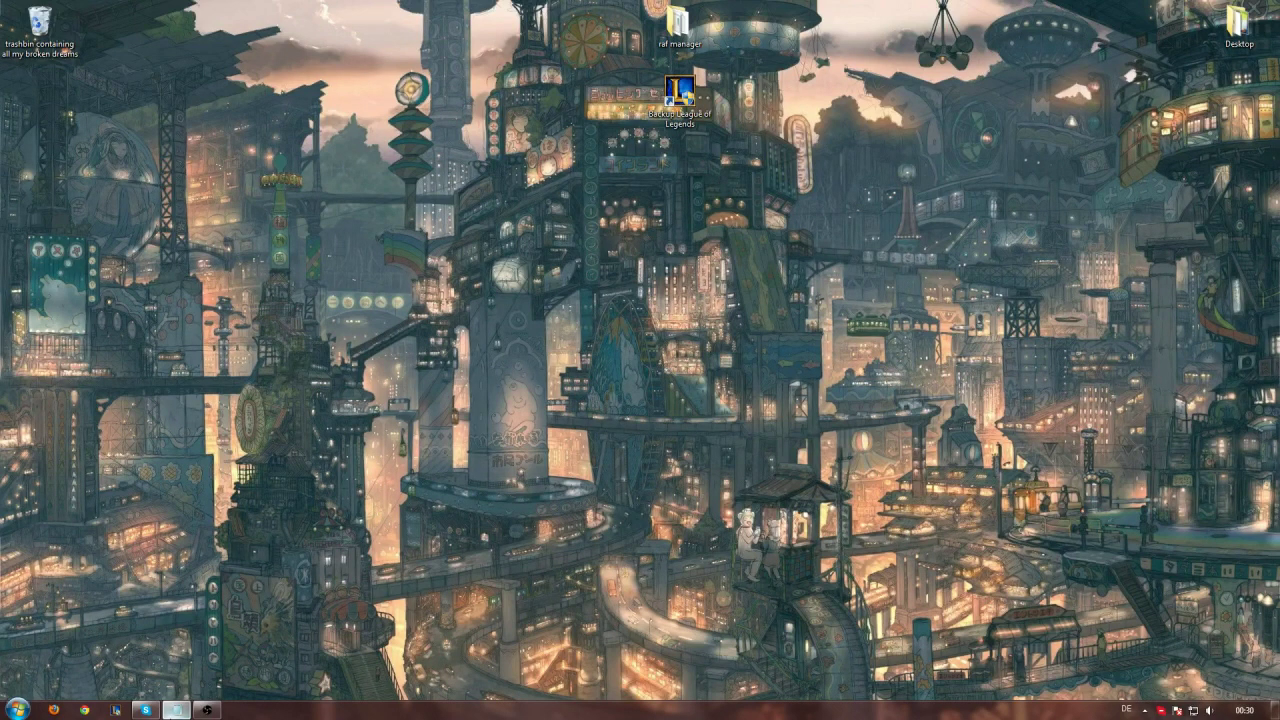
{"action": "left_click", "coordinate": [176, 710]}
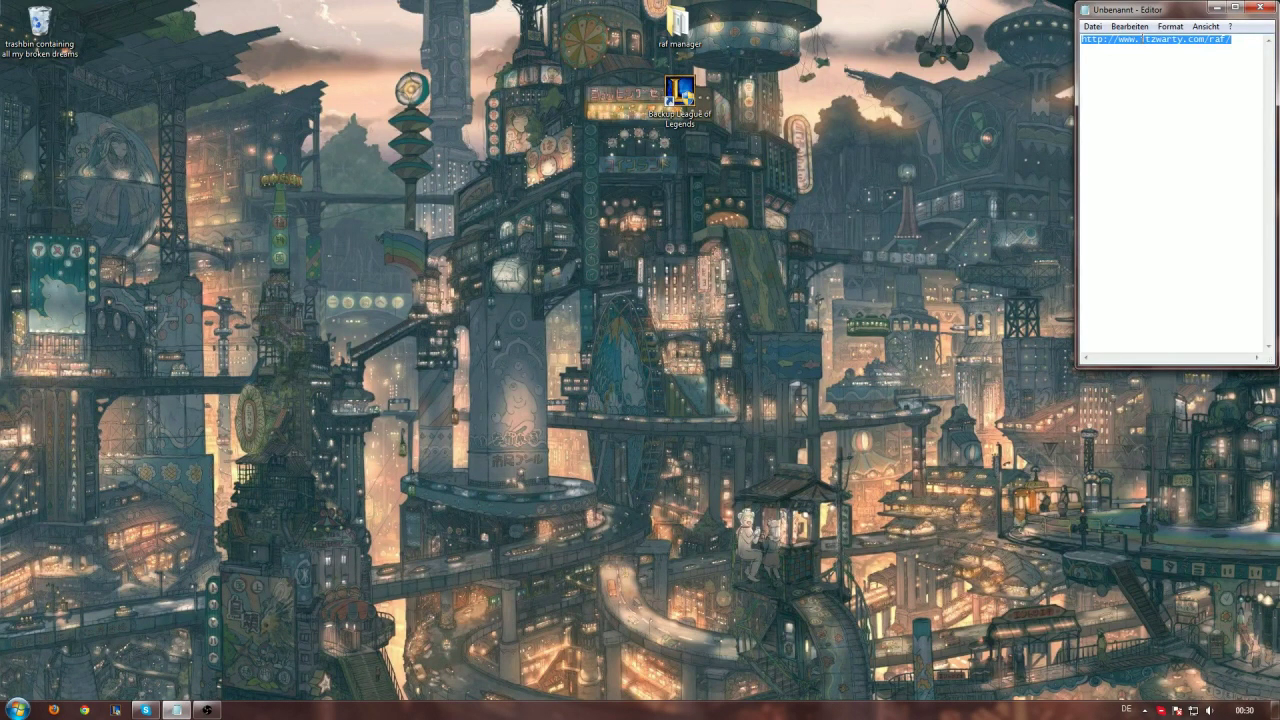
{"action": "right_click", "coordinate": [1108, 38]}
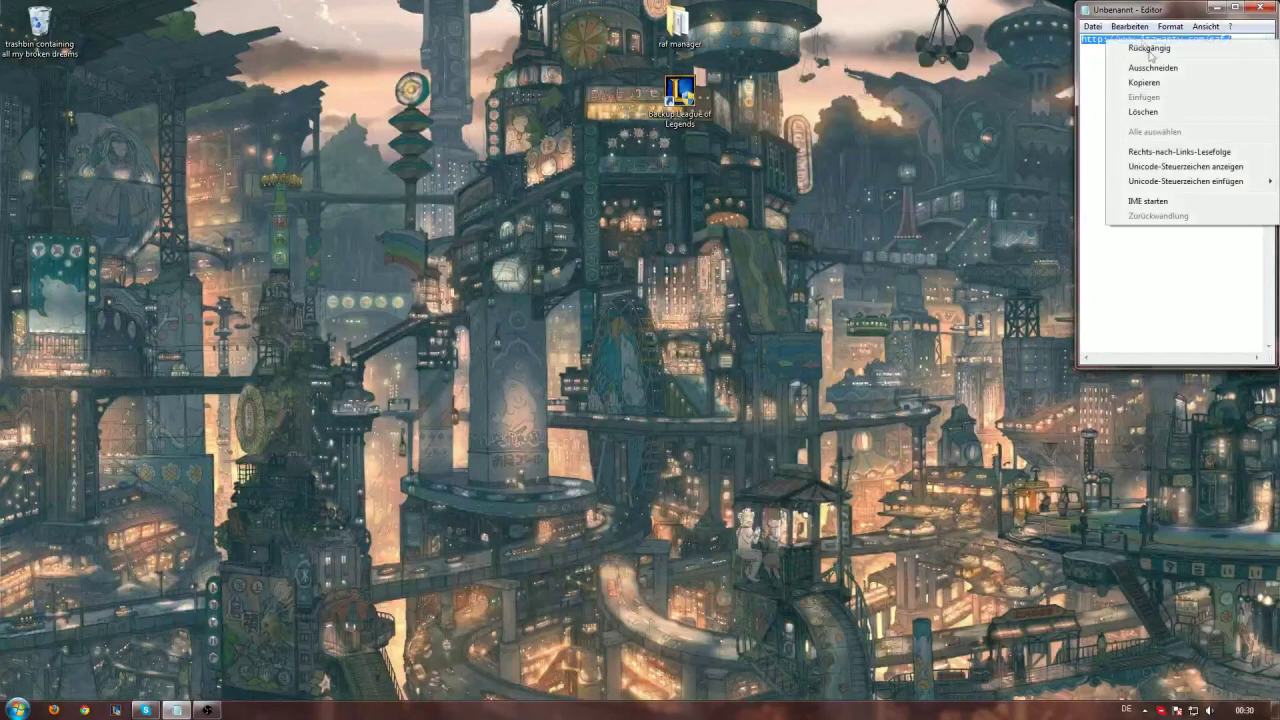
{"action": "left_click", "coordinate": [1153, 84]}
{"action": "left_click", "coordinate": [1152, 85]}
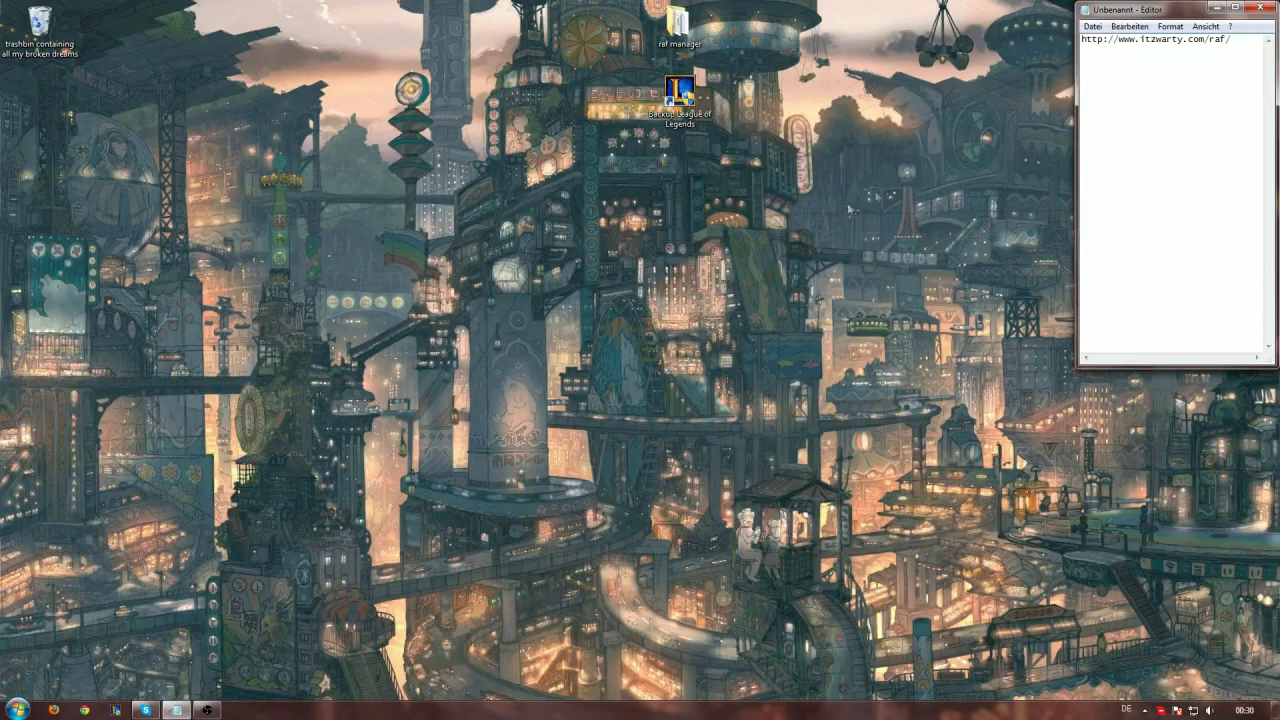
{"action": "left_click", "coordinate": [812, 221]}
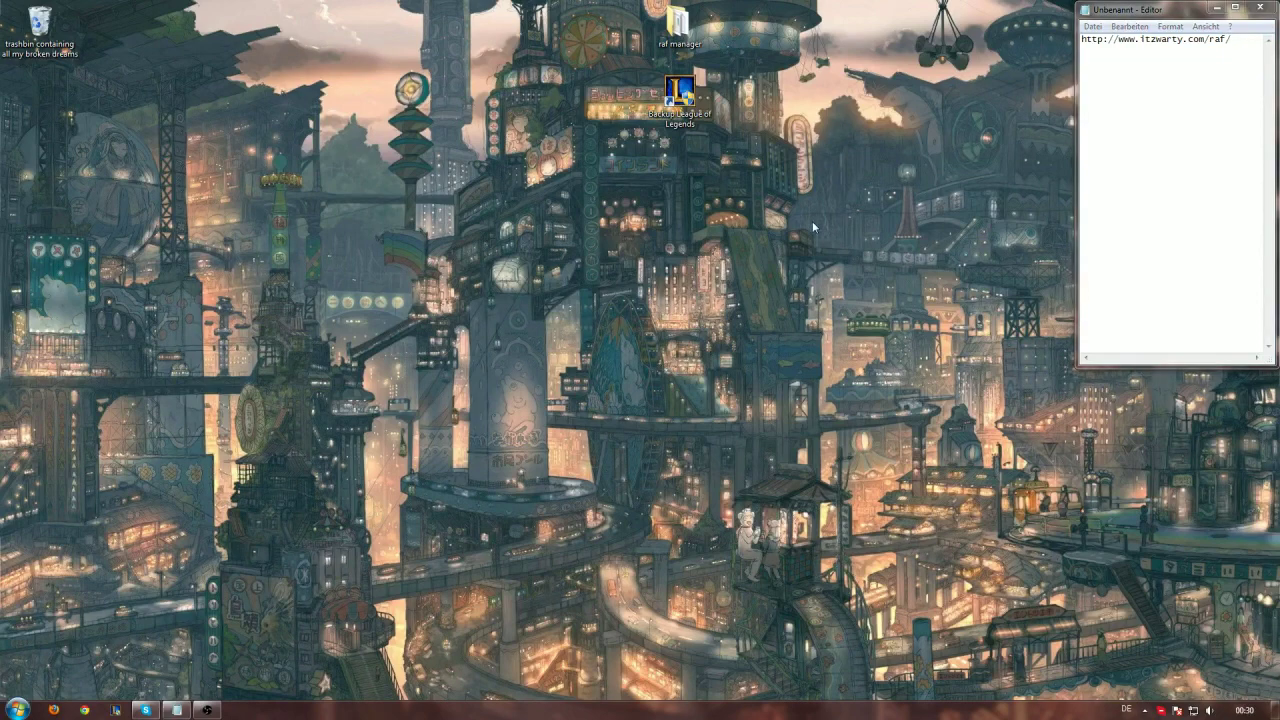
{"action": "left_click", "coordinate": [84, 710]}
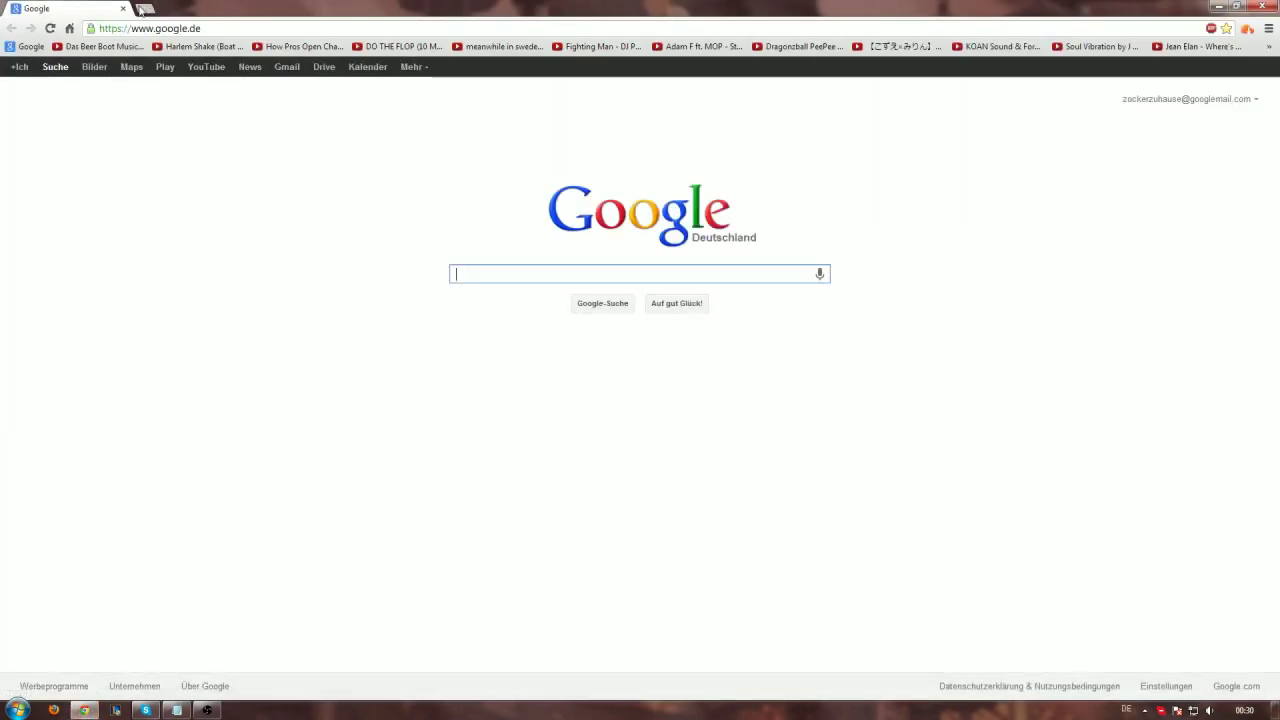
{"action": "left_click", "coordinate": [222, 28]}
{"action": "key", "text": "ctrl+v"}
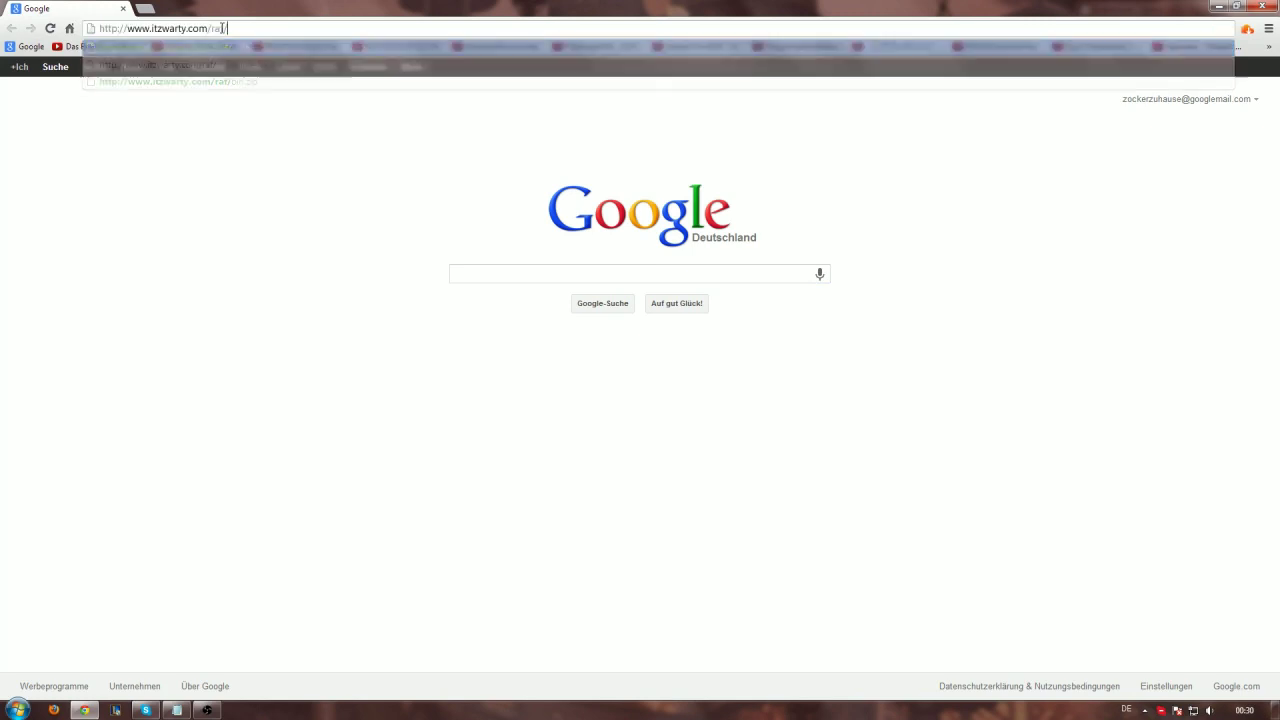
{"action": "key", "text": "Return"}
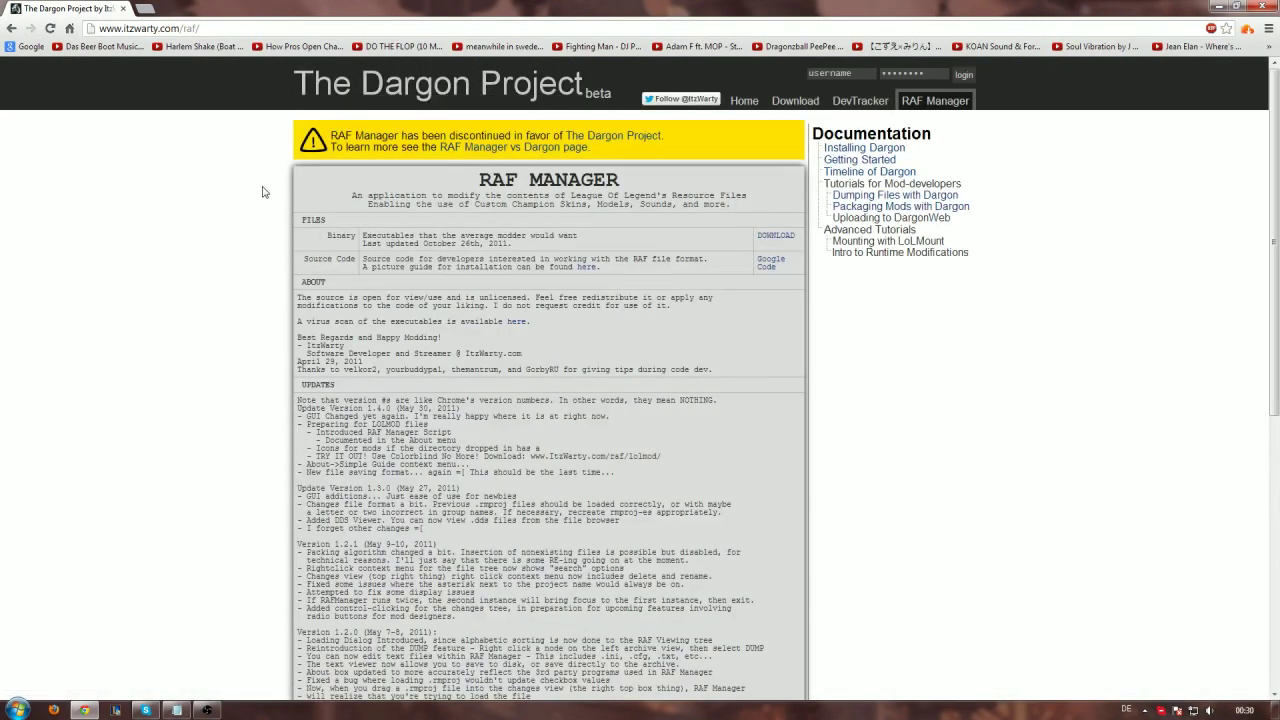
{"action": "left_click", "coordinate": [774, 234]}
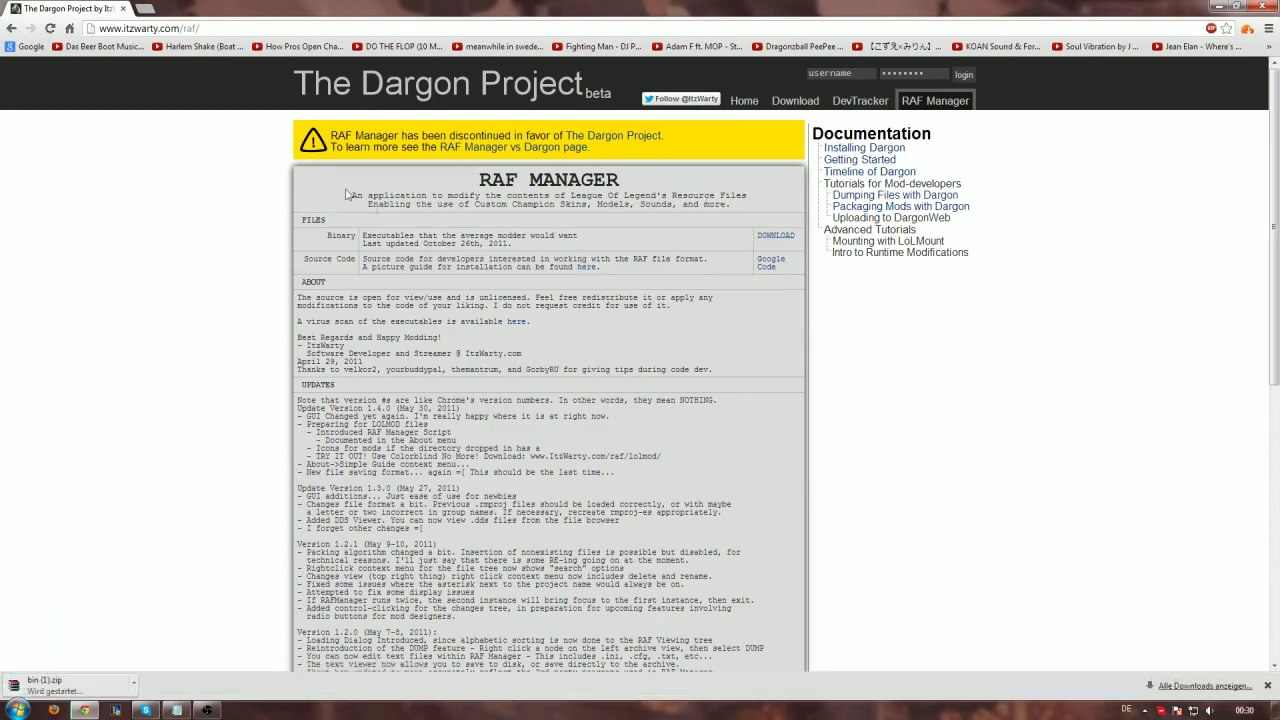
{"action": "left_click", "coordinate": [124, 9]}
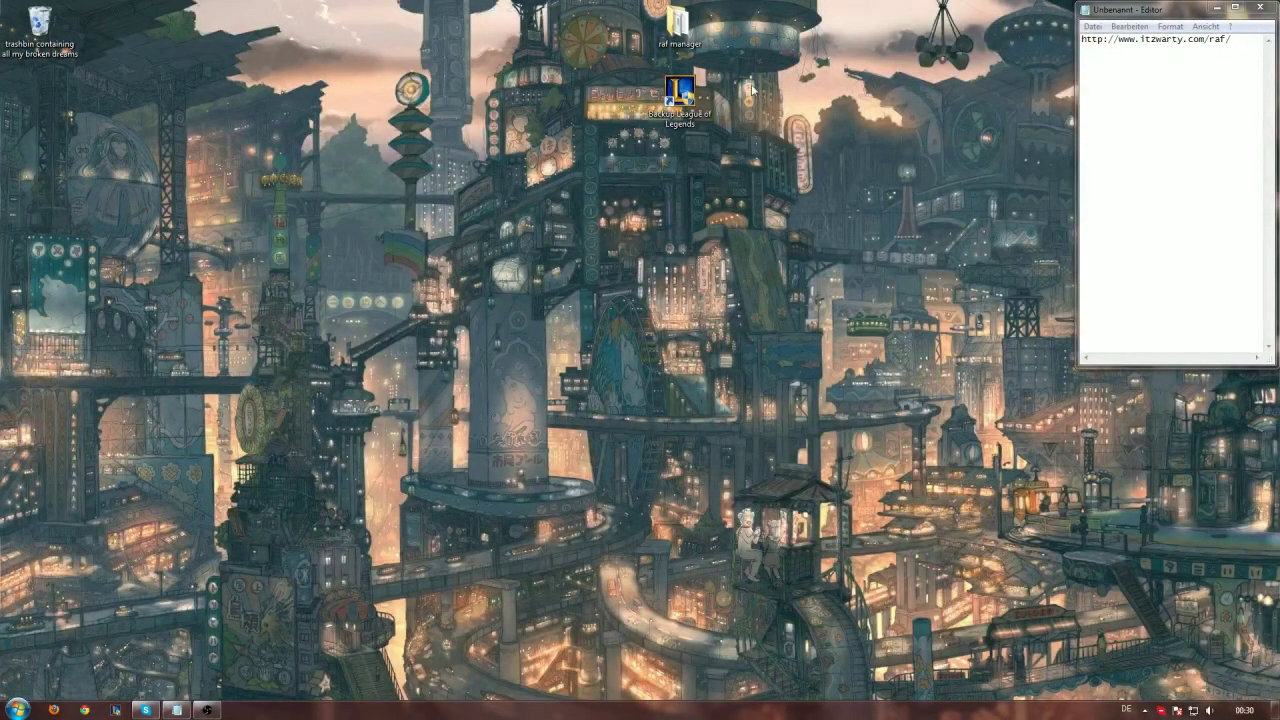
- Open the raf manager folder on the desktop and launch RAFManager
{"action": "double_click", "coordinate": [679, 33]}
{"action": "left_click_drag", "start_coordinate": [676, 57], "coordinate": [546, 22]}
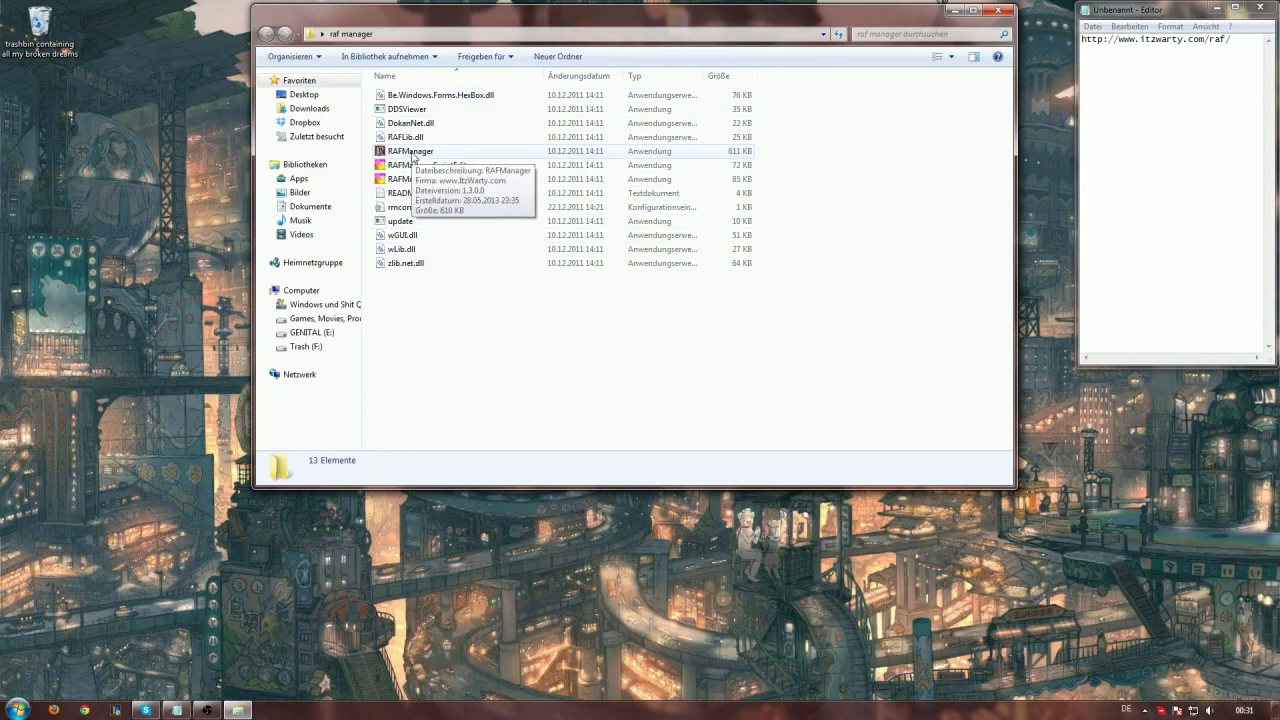
{"action": "right_click", "coordinate": [412, 154]}
{"action": "left_click", "coordinate": [447, 161]}
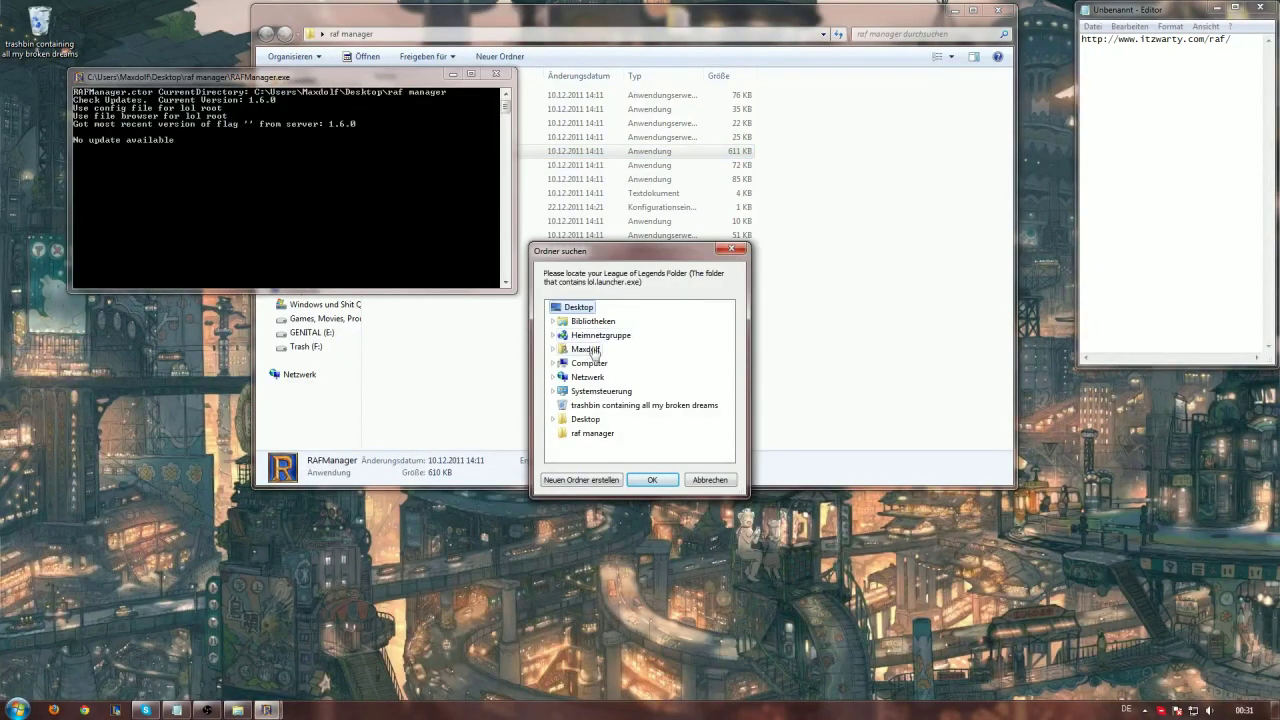
- Choose Backup League of Legends on drive C: as RAF Manager's game folder, dismiss the welcome panel and reposition the window
{"action": "left_click_drag", "start_coordinate": [619, 258], "coordinate": [605, 84]}
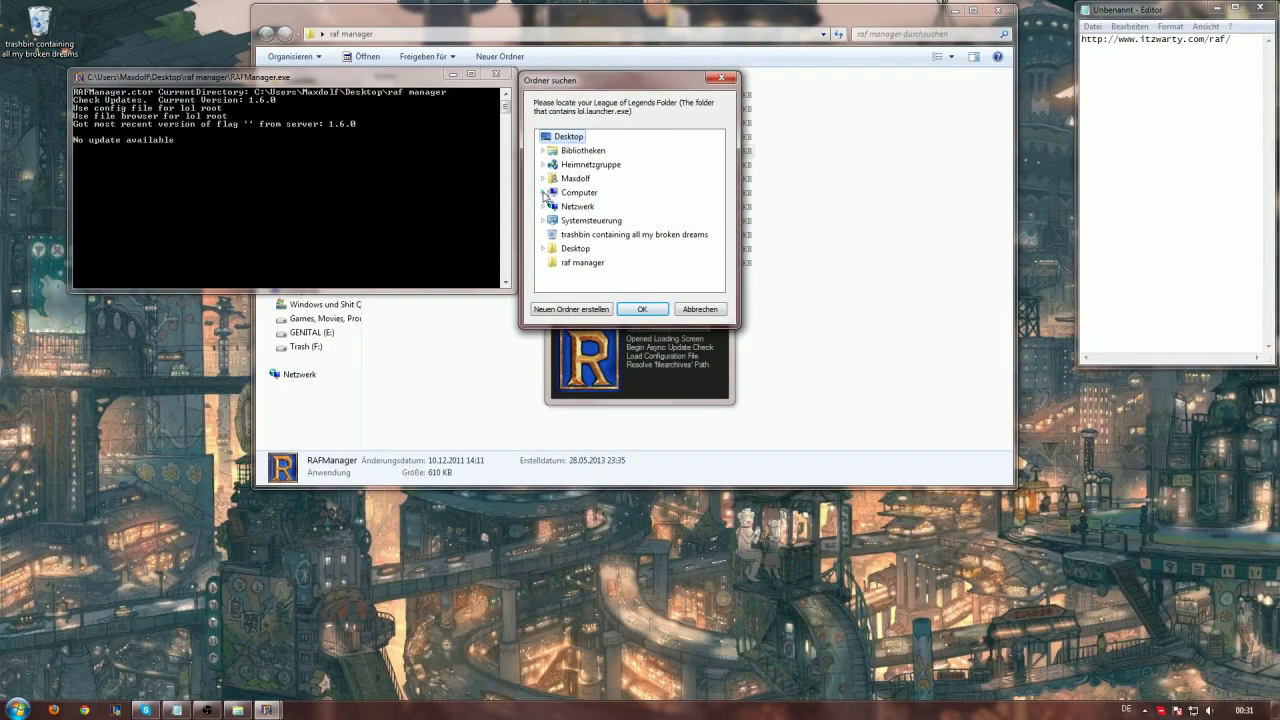
{"action": "left_click", "coordinate": [543, 192]}
{"action": "left_click", "coordinate": [549, 206]}
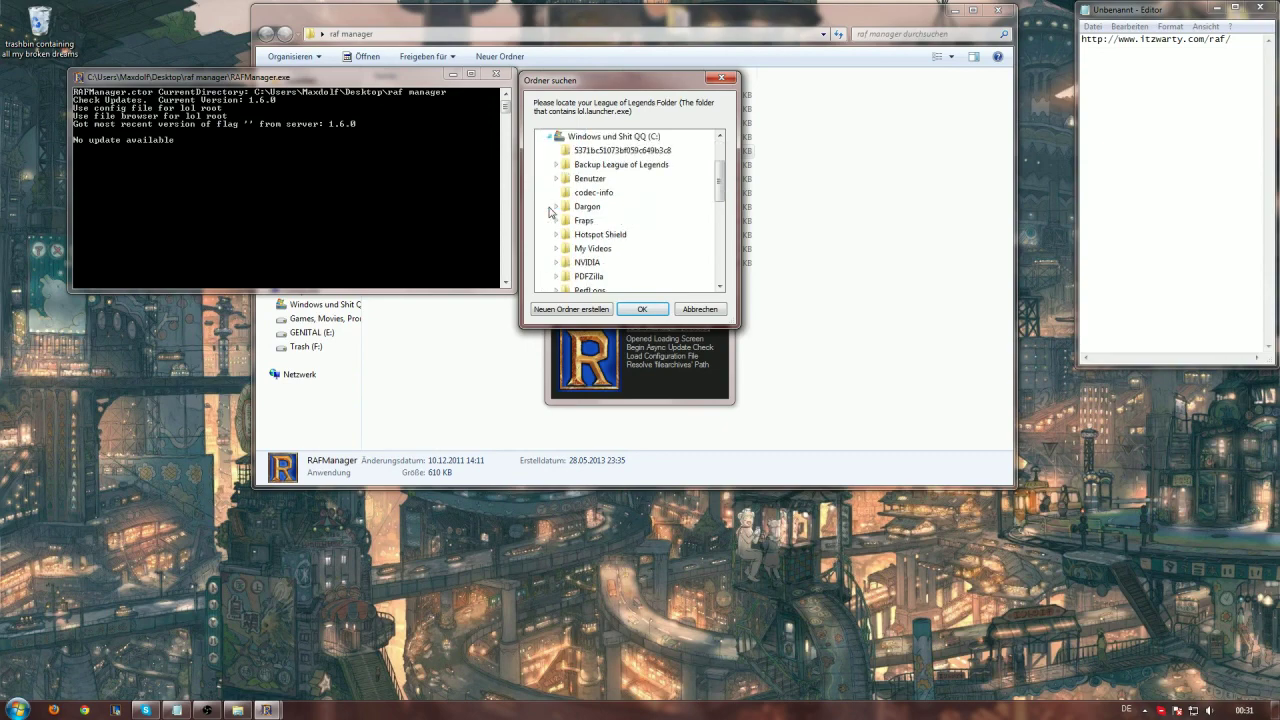
{"action": "double_click", "coordinate": [580, 166]}
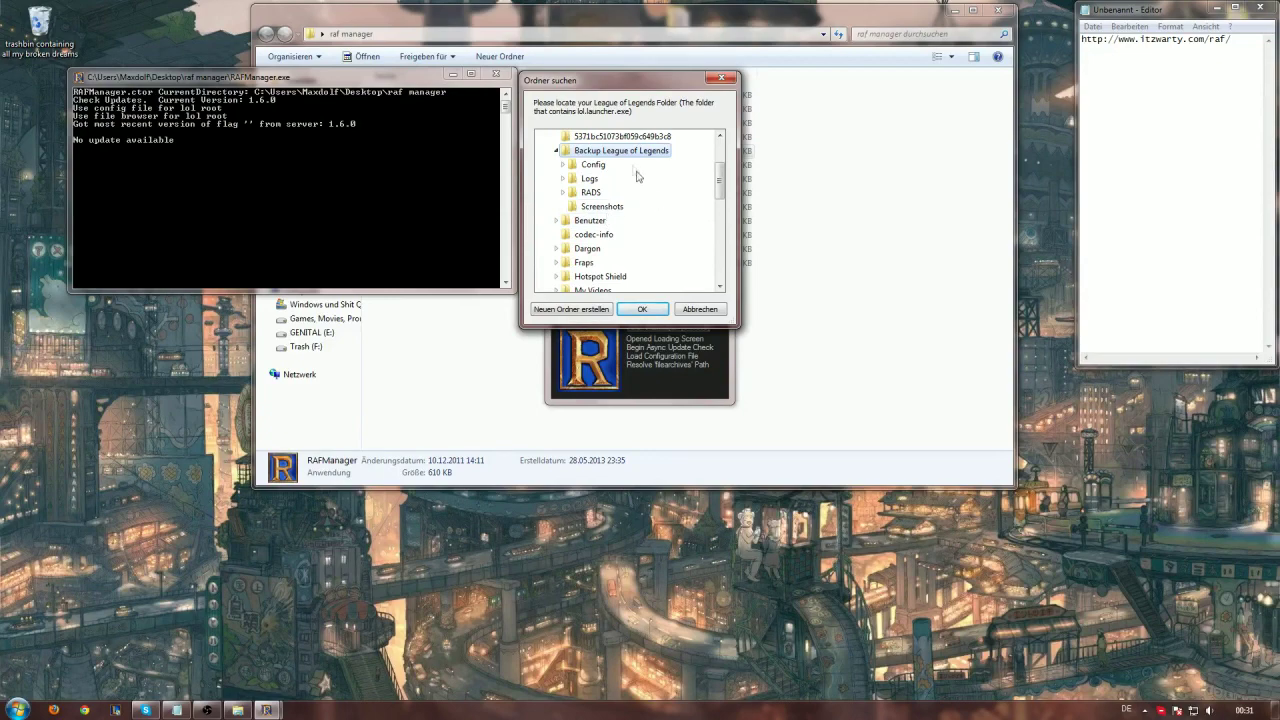
{"action": "left_click", "coordinate": [642, 309]}
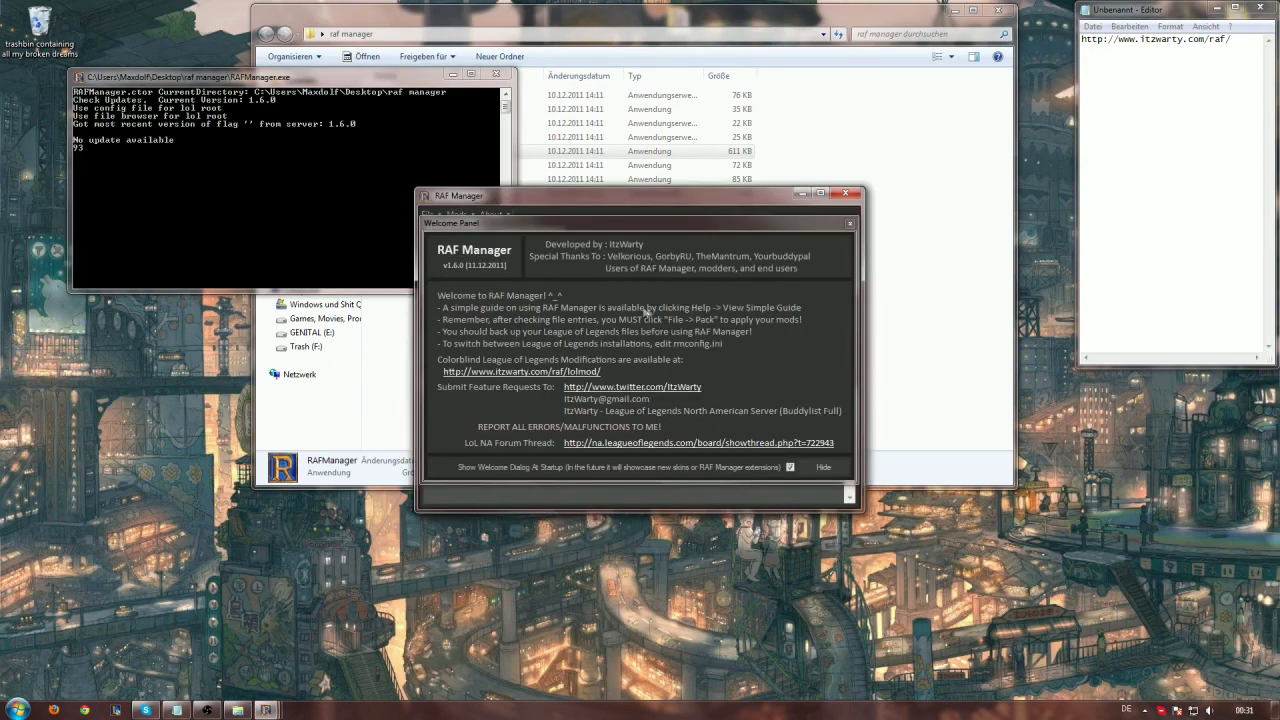
{"action": "left_click", "coordinate": [851, 223]}
{"action": "left_click_drag", "start_coordinate": [674, 204], "coordinate": [775, 76]}
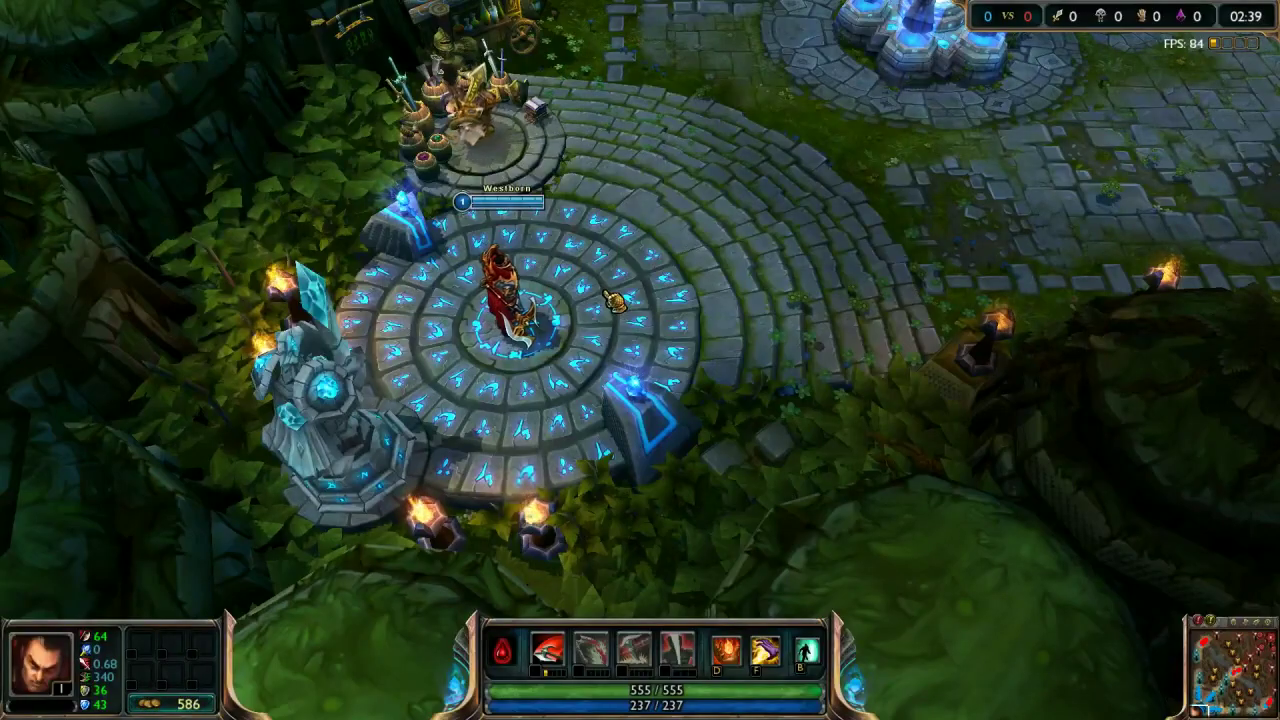
- Set the Minimap Scale to its maximum in the game's Interface options, apply it and return to the match
{"action": "key", "text": "Escape"}
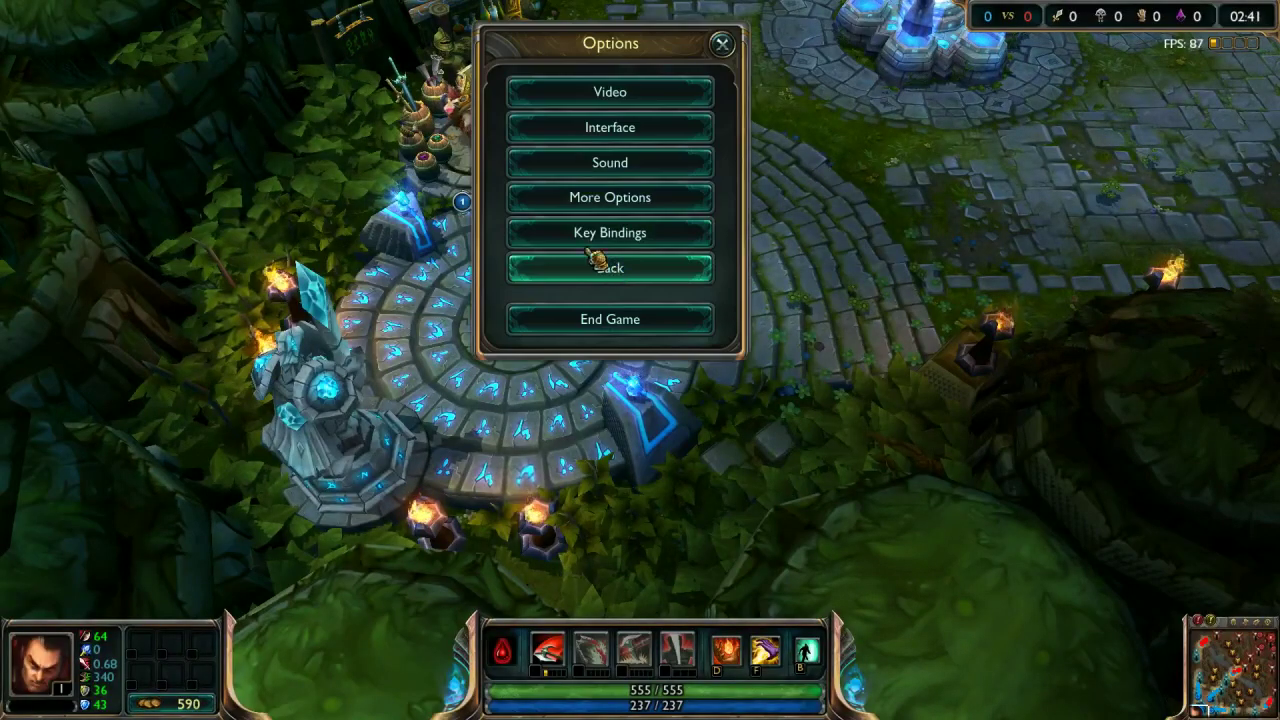
{"action": "left_click_drag", "start_coordinate": [642, 50], "coordinate": [181, 34]}
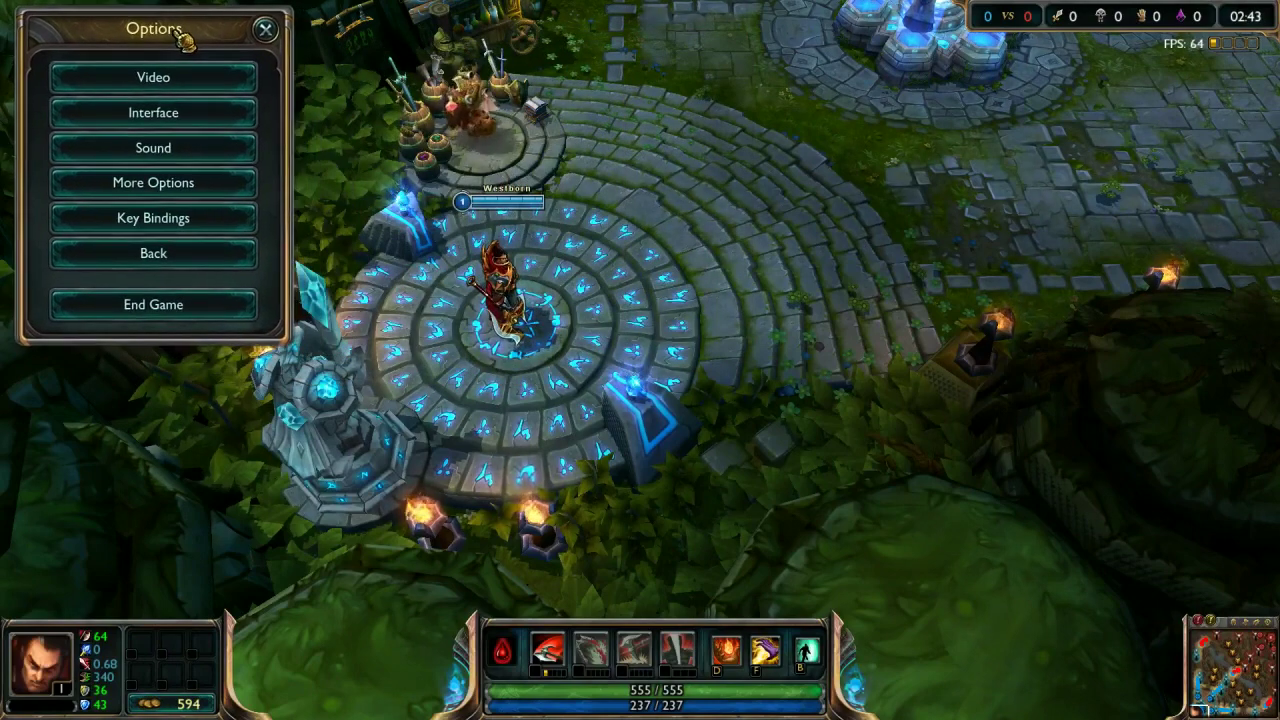
{"action": "left_click", "coordinate": [196, 118]}
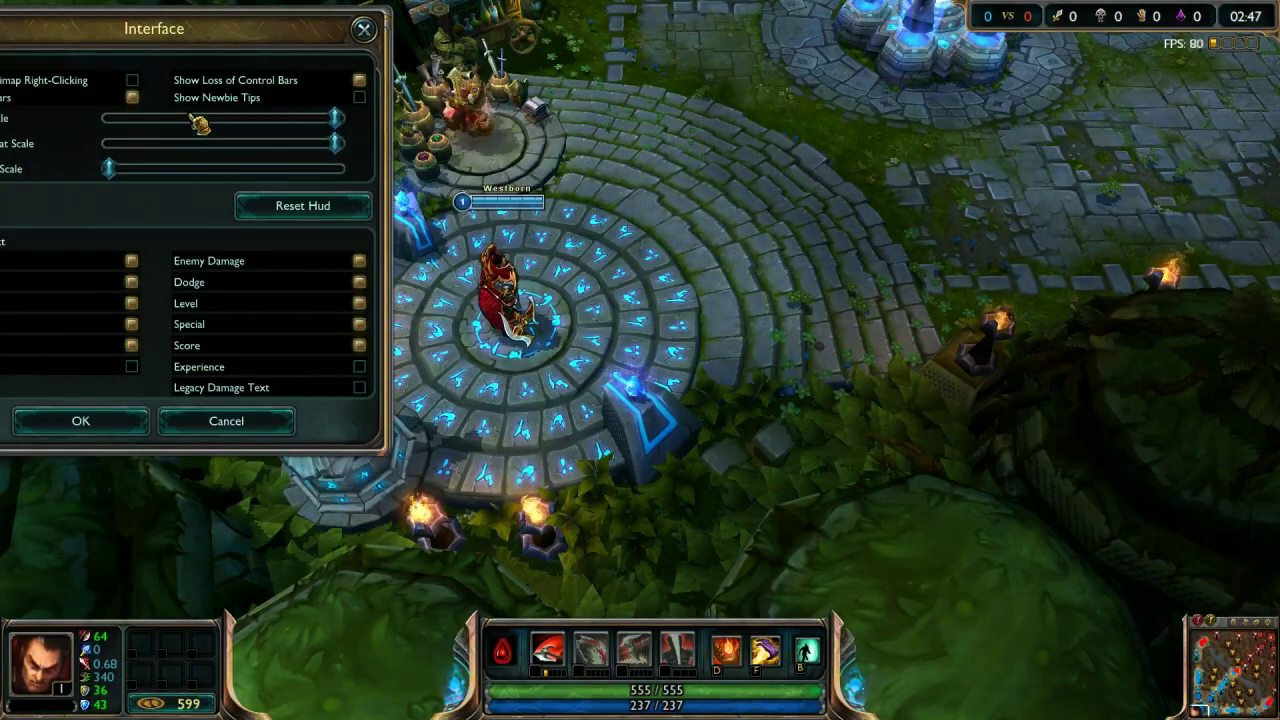
{"action": "left_click_drag", "start_coordinate": [195, 25], "coordinate": [640, 26]}
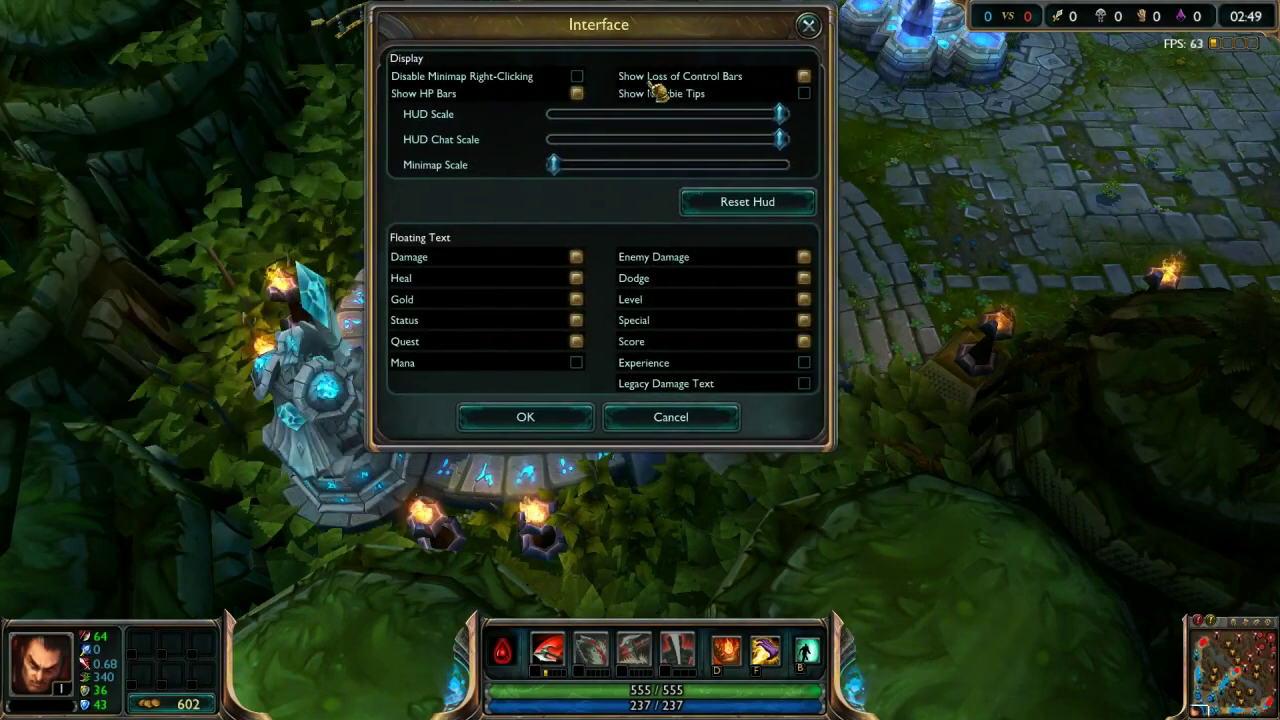
{"action": "left_click_drag", "start_coordinate": [558, 175], "coordinate": [800, 180]}
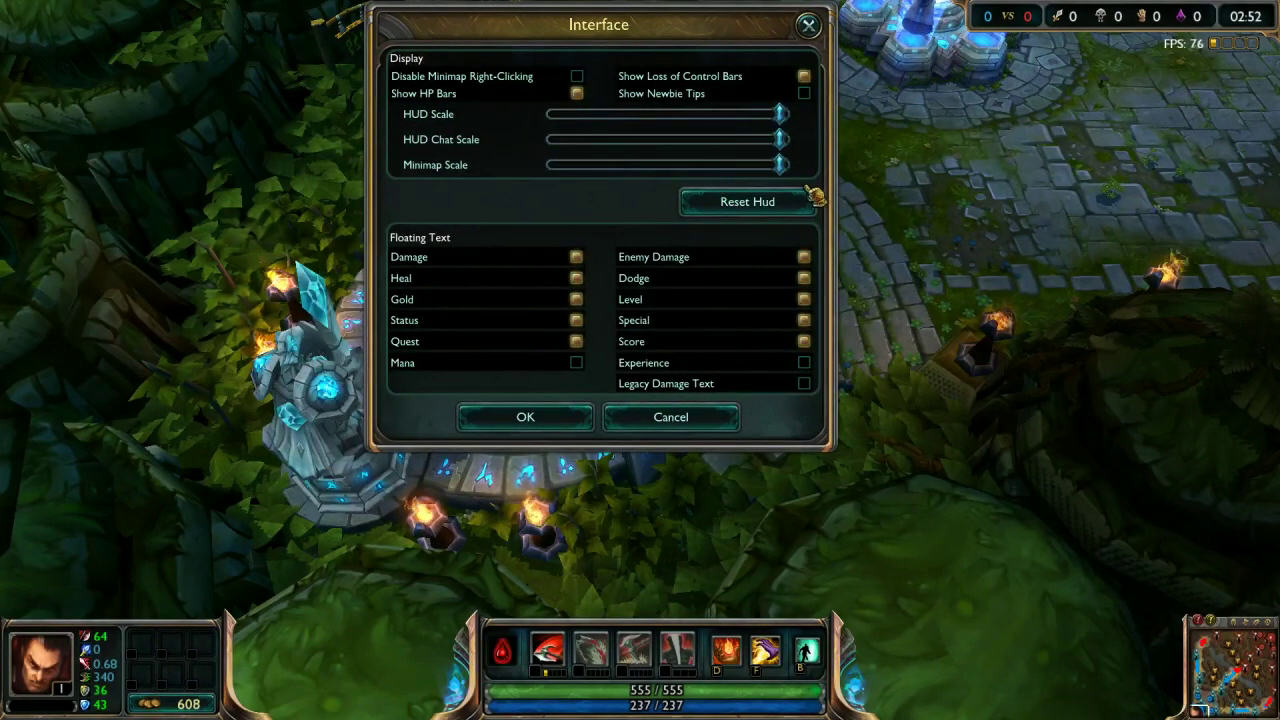
{"action": "left_click", "coordinate": [553, 419]}
{"action": "key", "text": "Escape"}
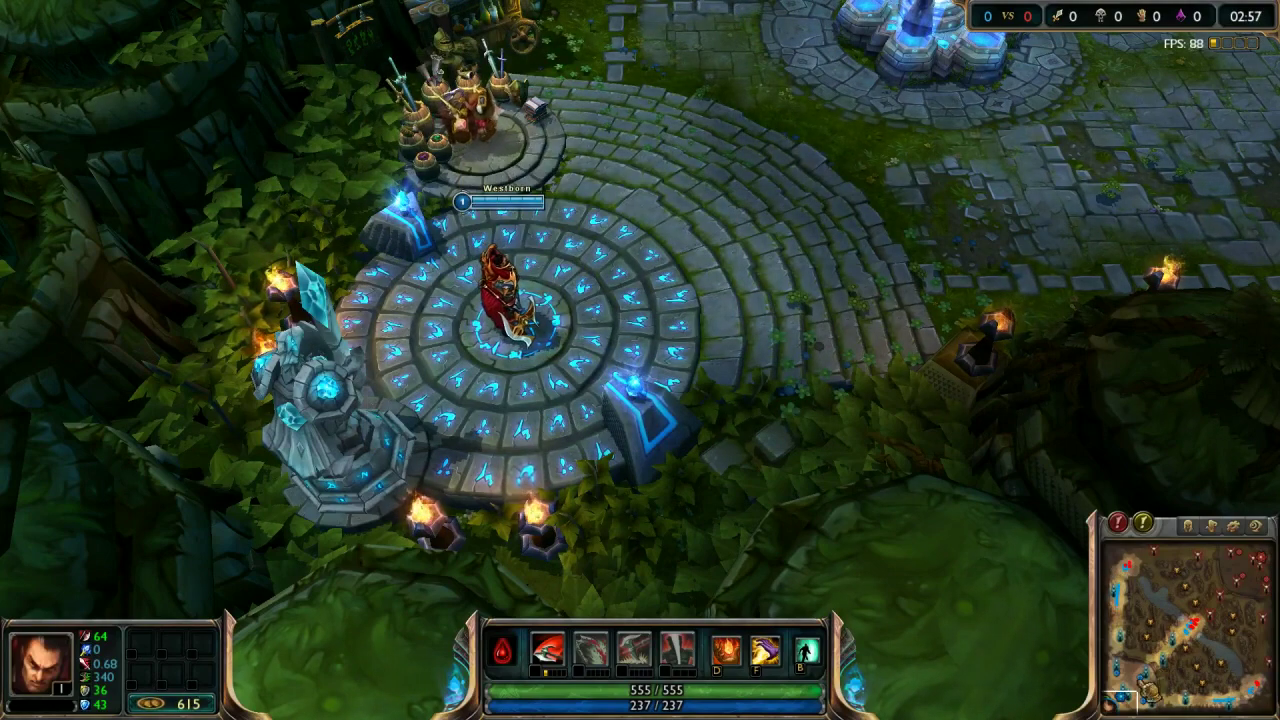
- Set the HUD Chat Scale to its minimum in the Interface options and place the chat box above the minimap
{"action": "left_click_drag", "start_coordinate": [1128, 688], "coordinate": [1118, 705]}
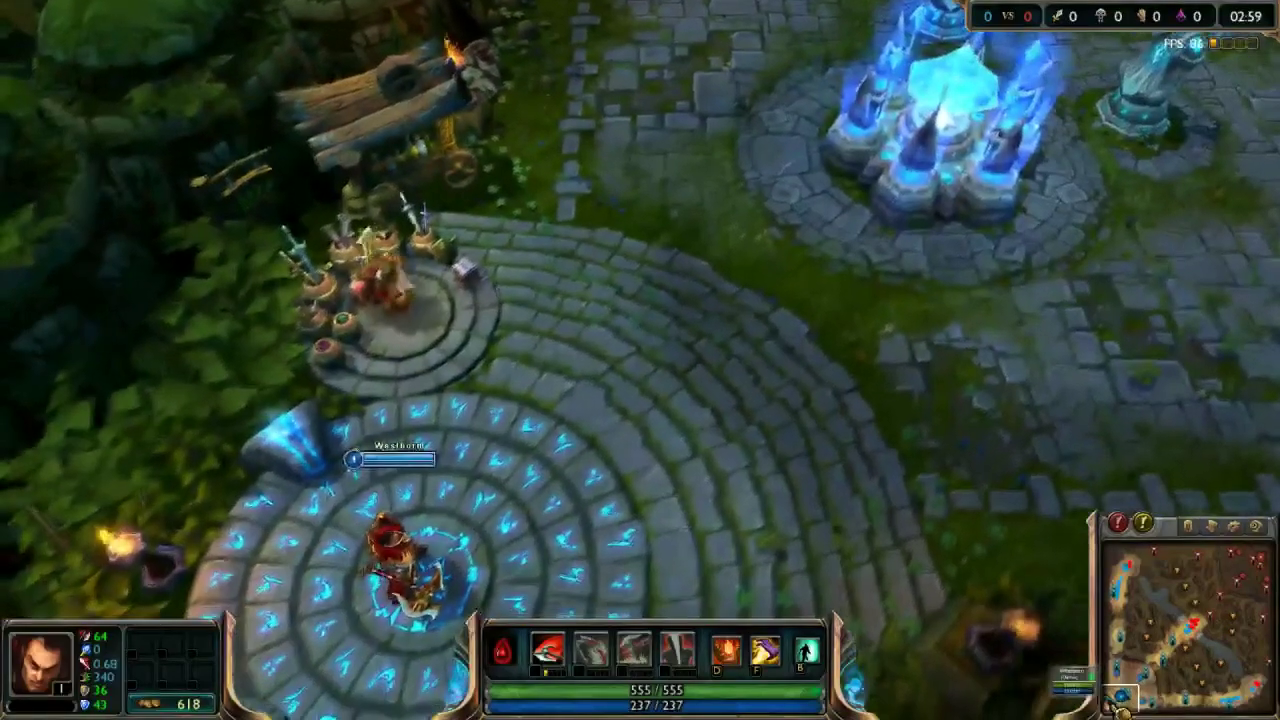
{"action": "key", "text": "Escape"}
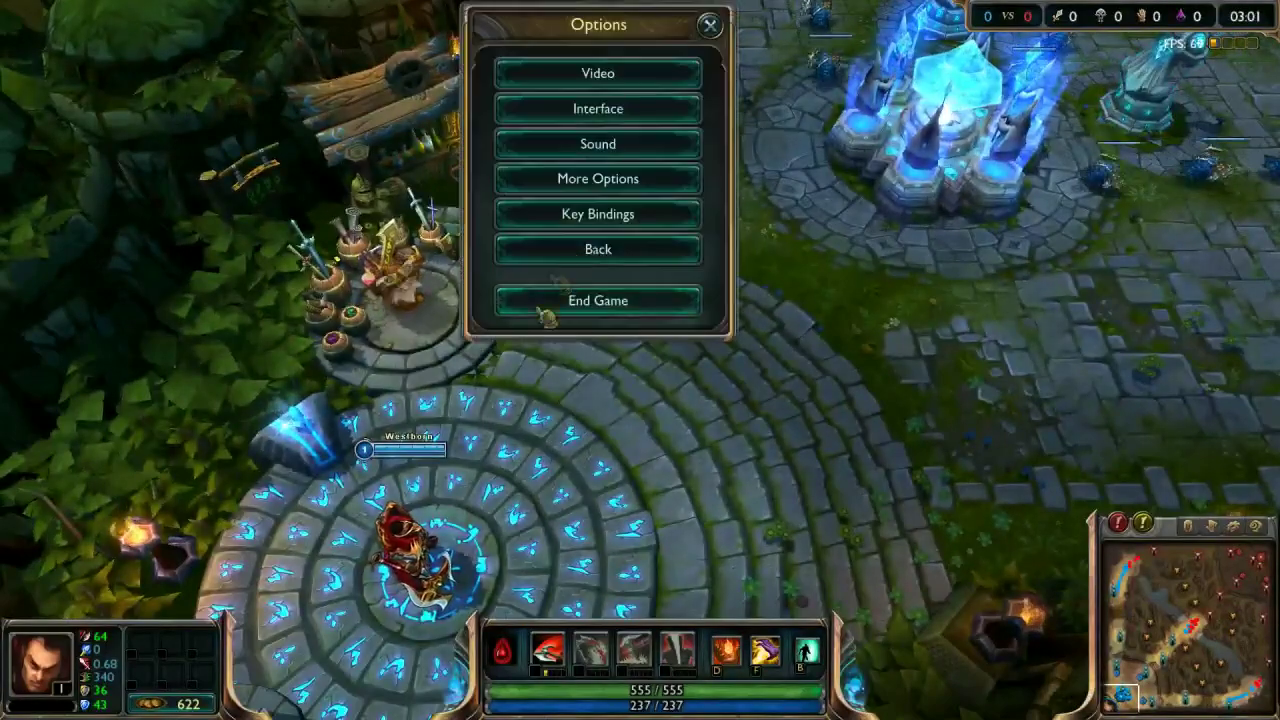
{"action": "left_click", "coordinate": [602, 110]}
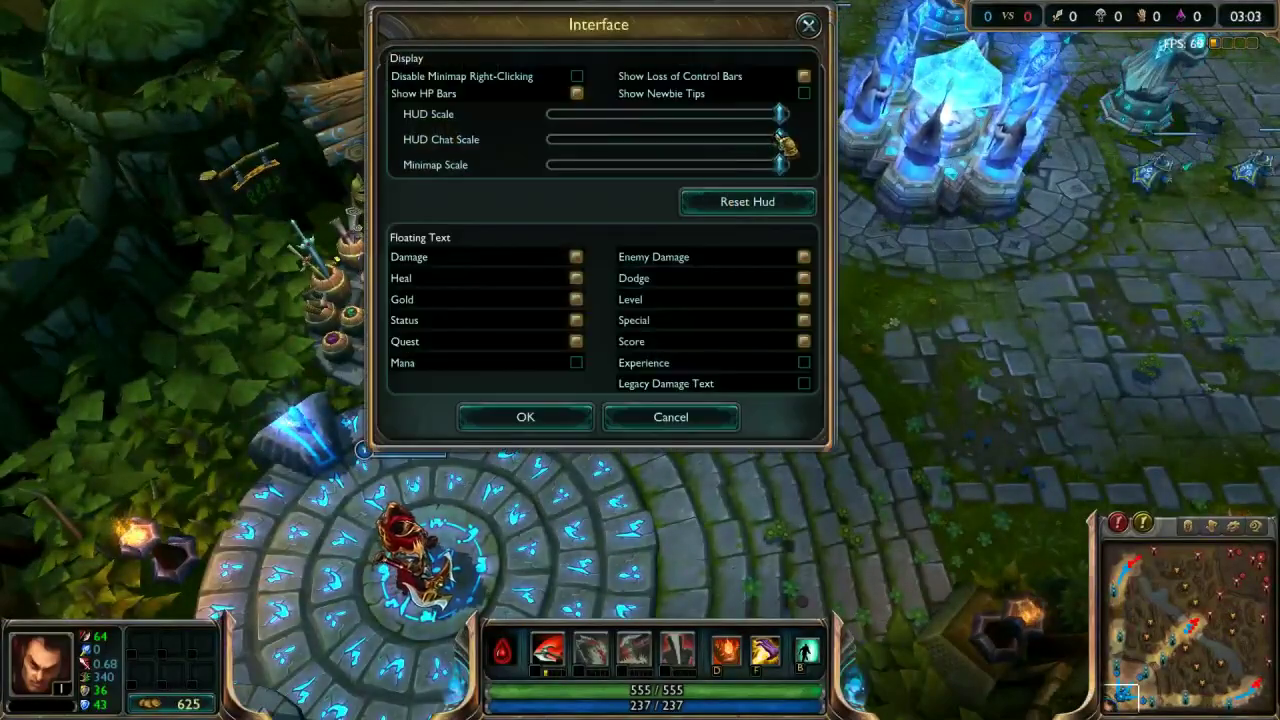
{"action": "left_click_drag", "start_coordinate": [783, 141], "coordinate": [480, 140]}
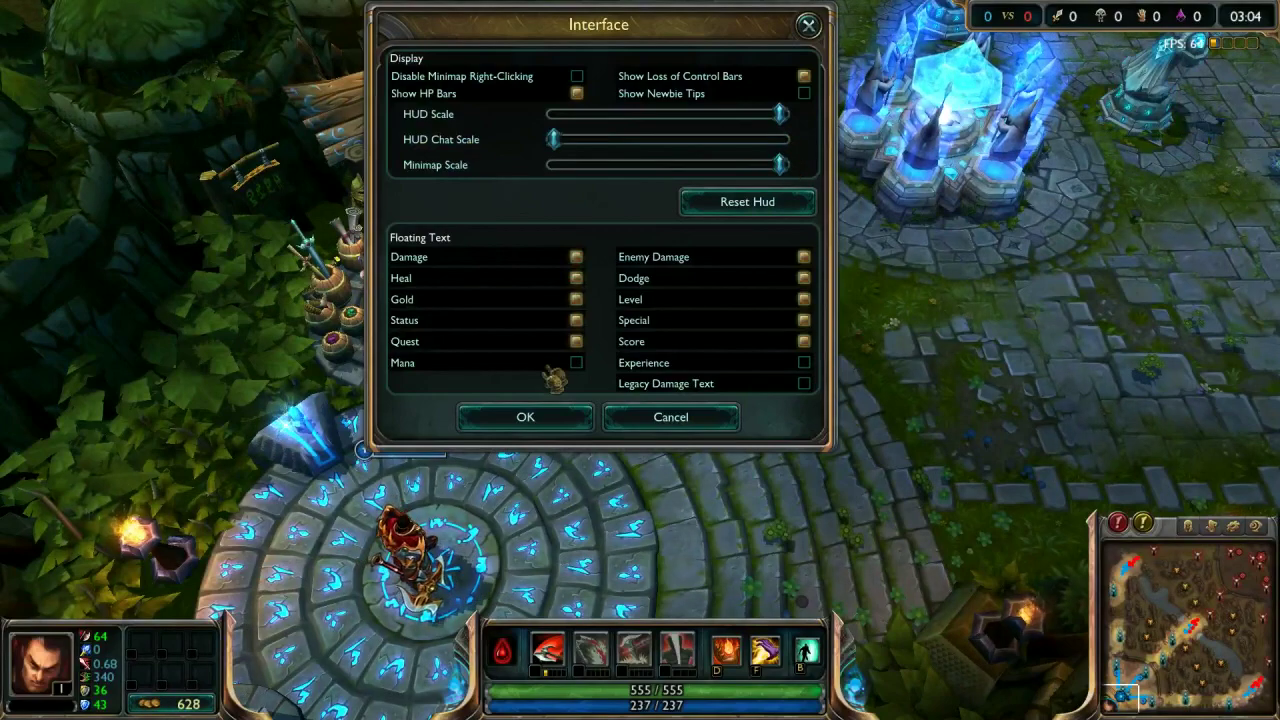
{"action": "left_click", "coordinate": [525, 417]}
{"action": "key", "text": "Escape"}
{"action": "left_click_drag", "start_coordinate": [150, 549], "coordinate": [1205, 447]}
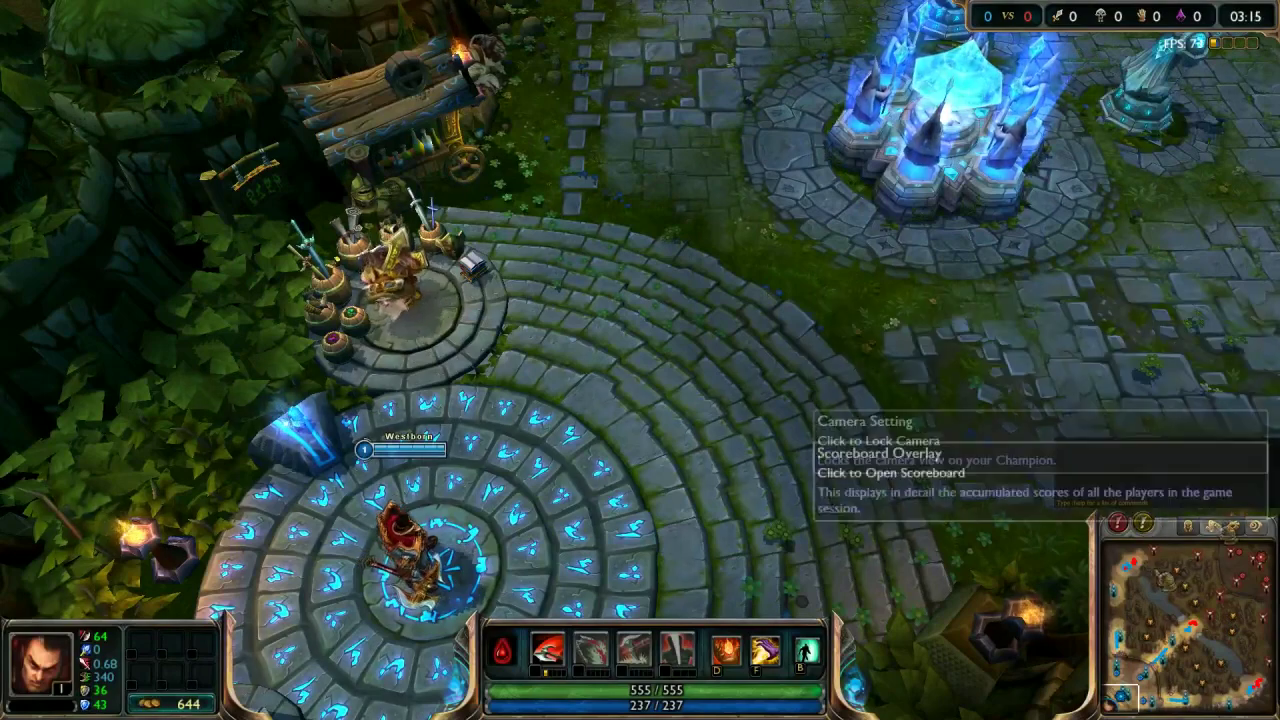
- Examine the middle lane, upper lane and home base by jumping around the map with the enlarged minimap
{"action": "left_click", "coordinate": [1180, 636]}
{"action": "right_click", "coordinate": [323, 143]}
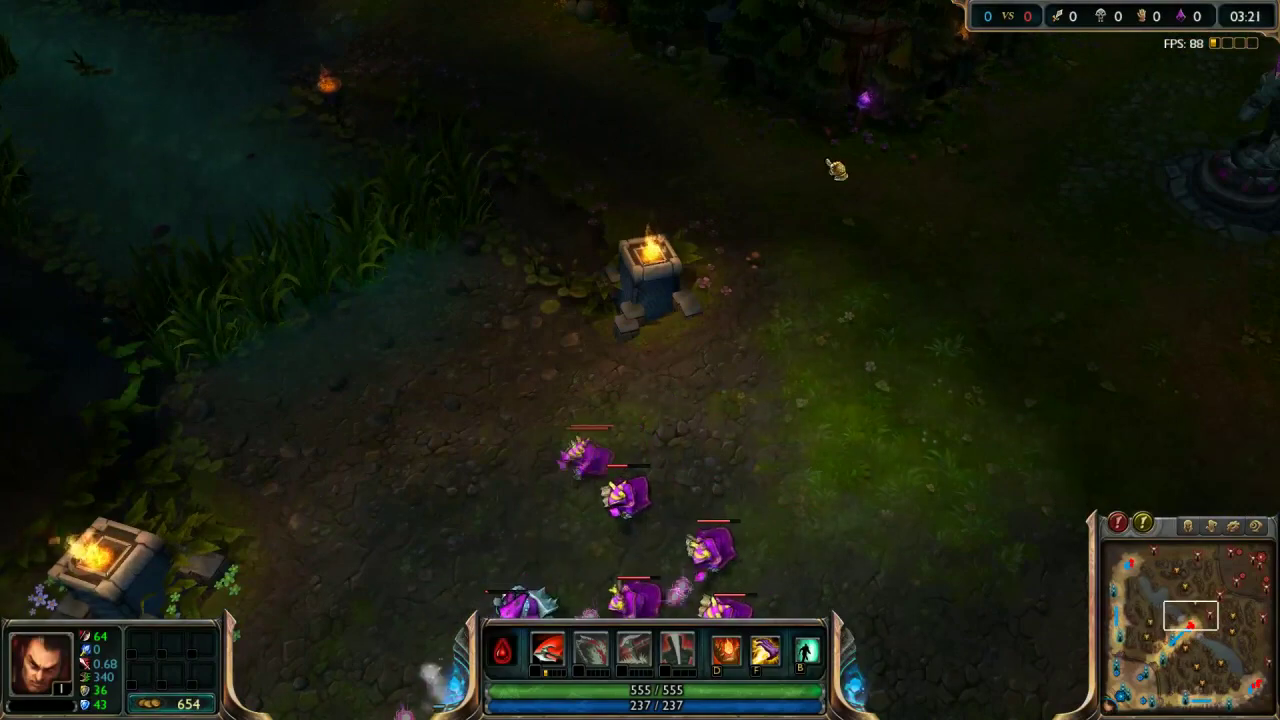
{"action": "key", "text": "space"}
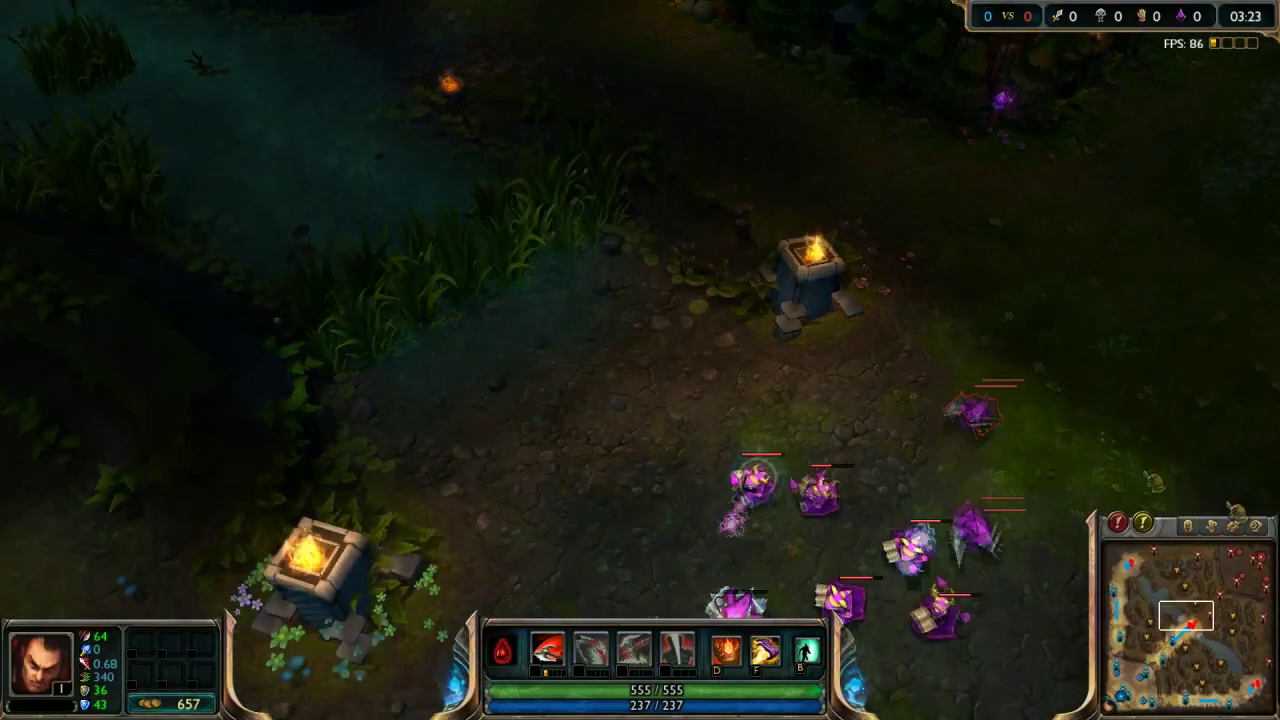
{"action": "key", "text": "space"}
{"action": "key", "text": "space"}
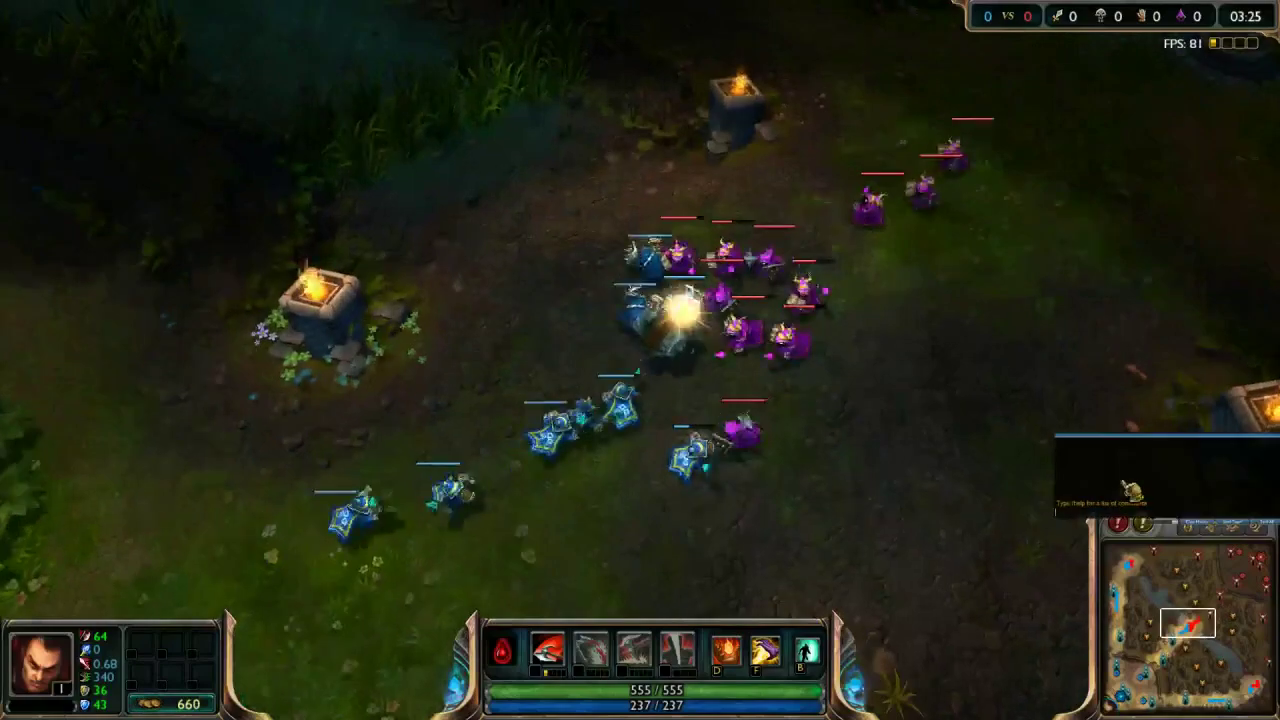
{"action": "key", "text": "space"}
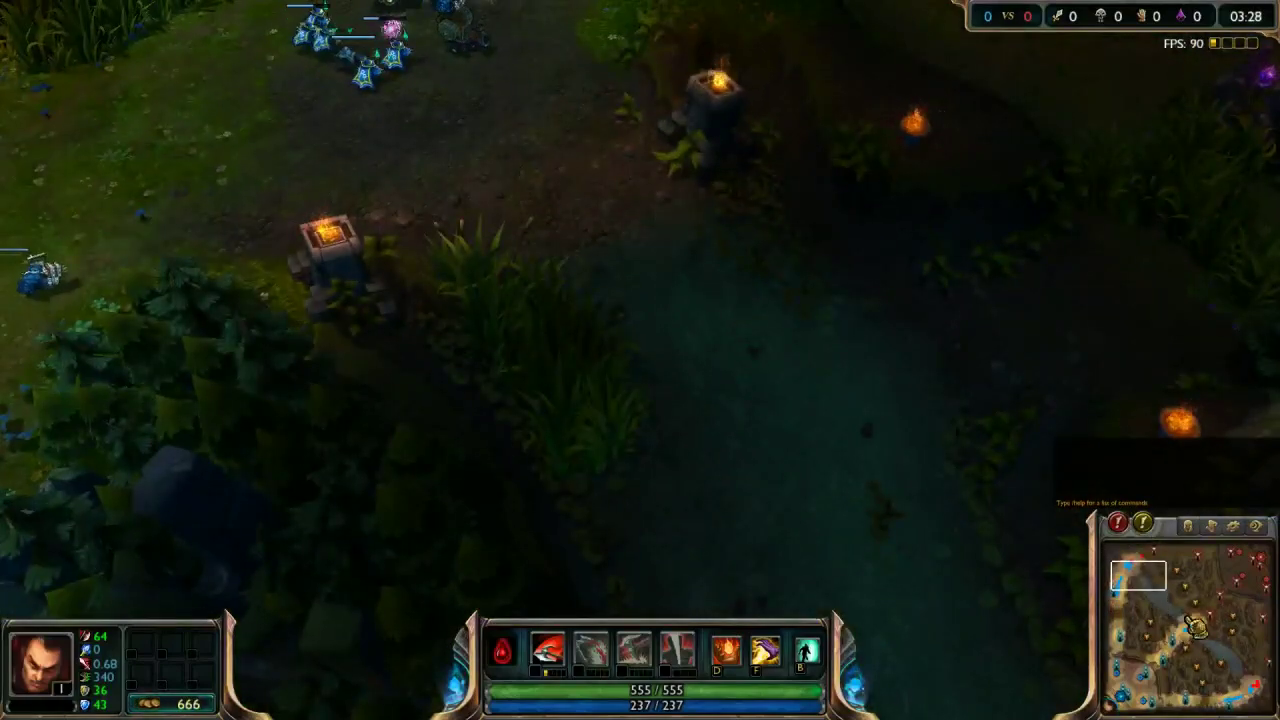
{"action": "key", "text": "space"}
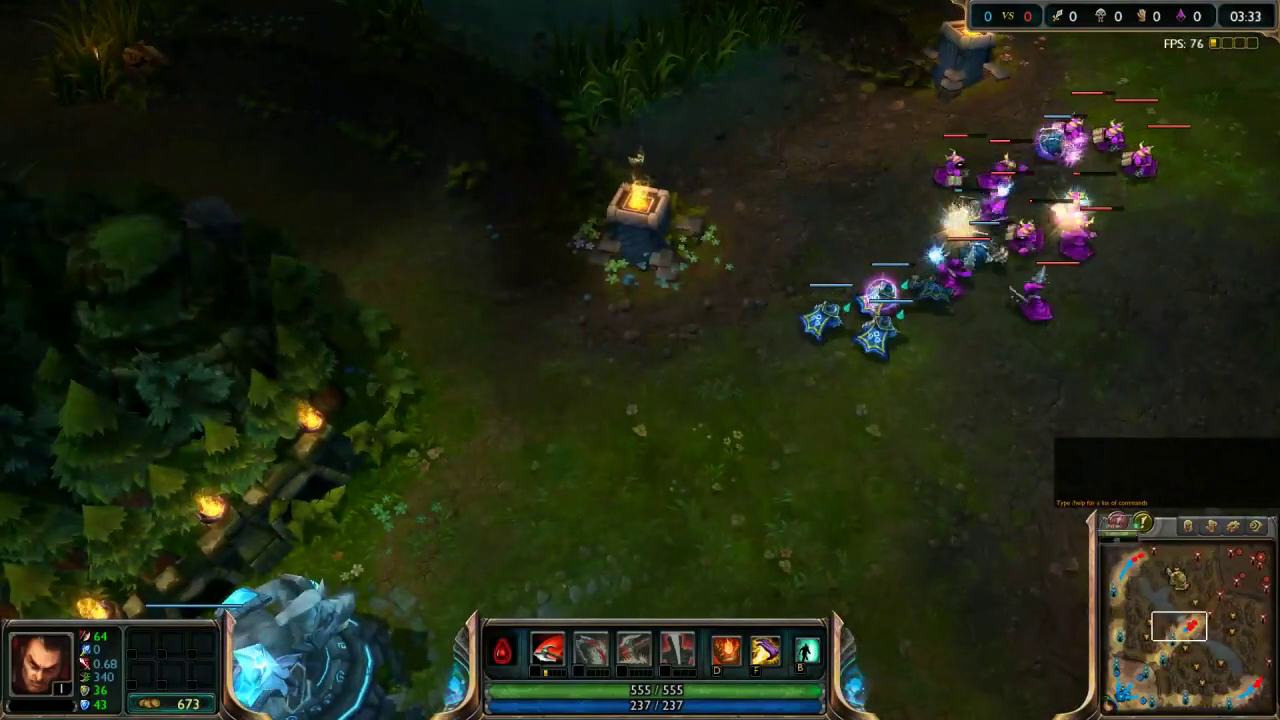
{"action": "left_click", "coordinate": [1150, 575]}
{"action": "left_click", "coordinate": [1150, 585]}
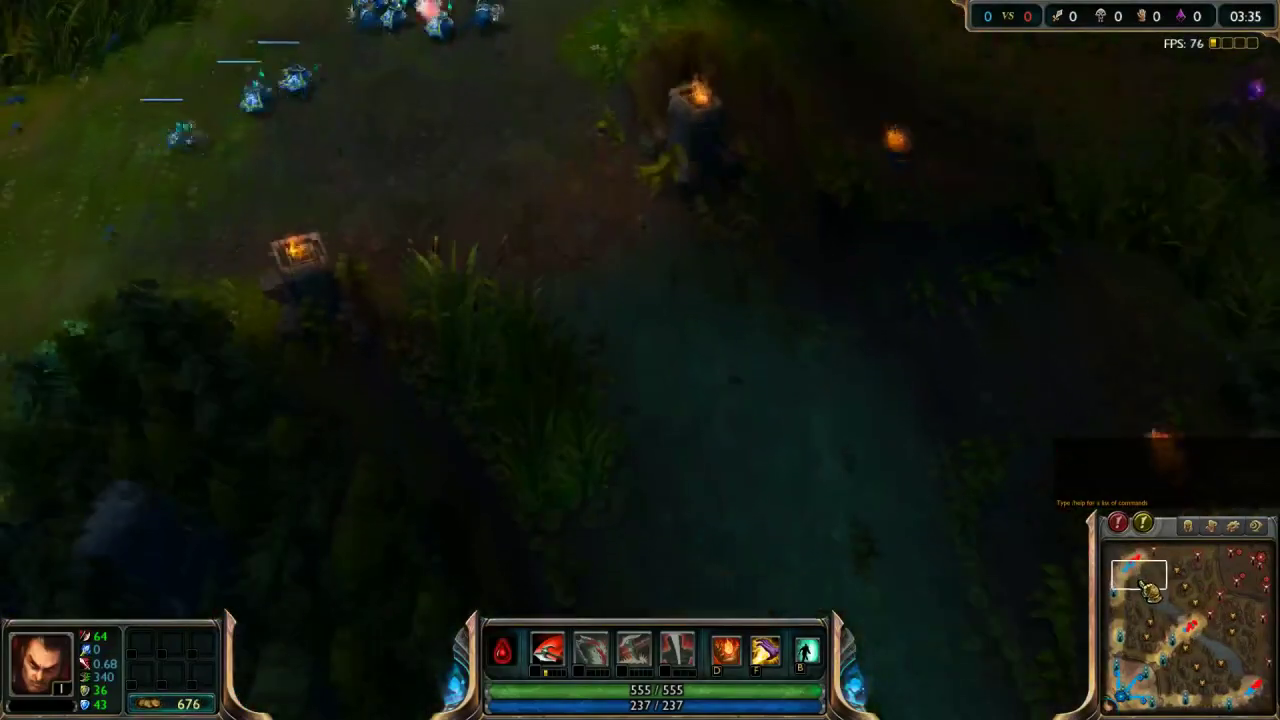
{"action": "left_click", "coordinate": [1145, 695]}
{"action": "left_click", "coordinate": [1122, 700]}
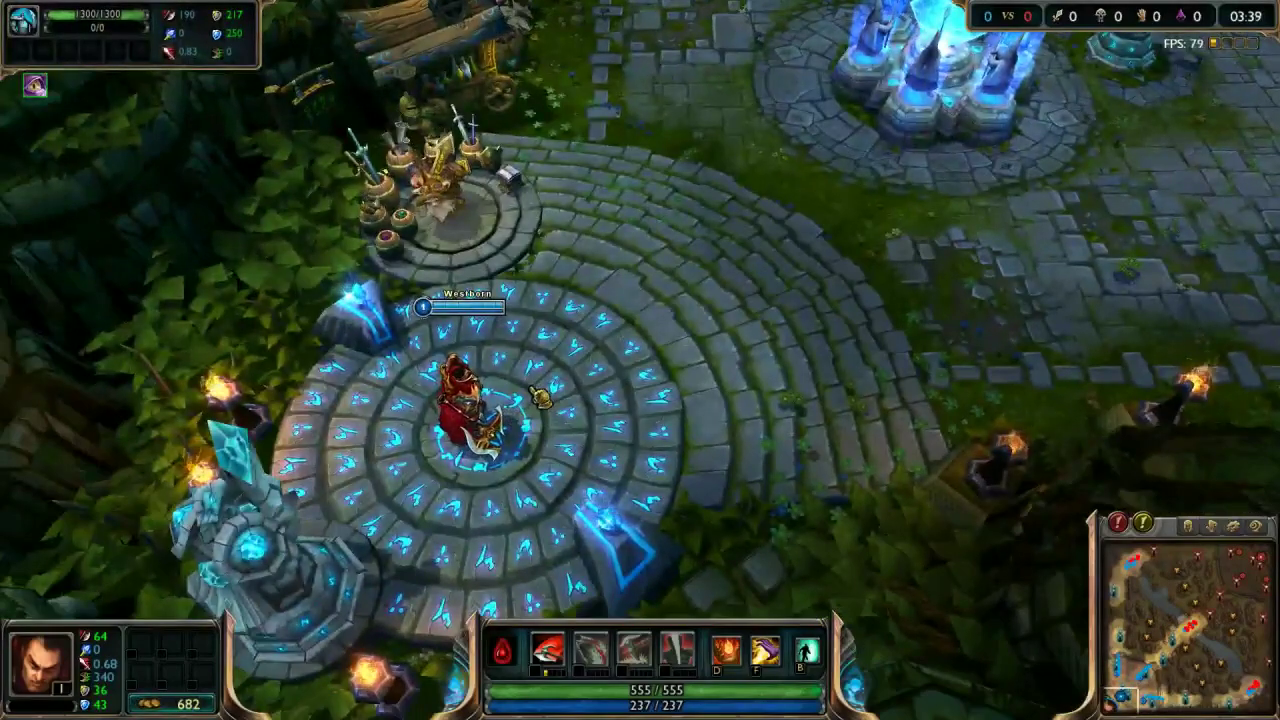
- Reduce the HUD Scale to near its low end in the Interface options and apply it
{"action": "key", "text": "Escape"}
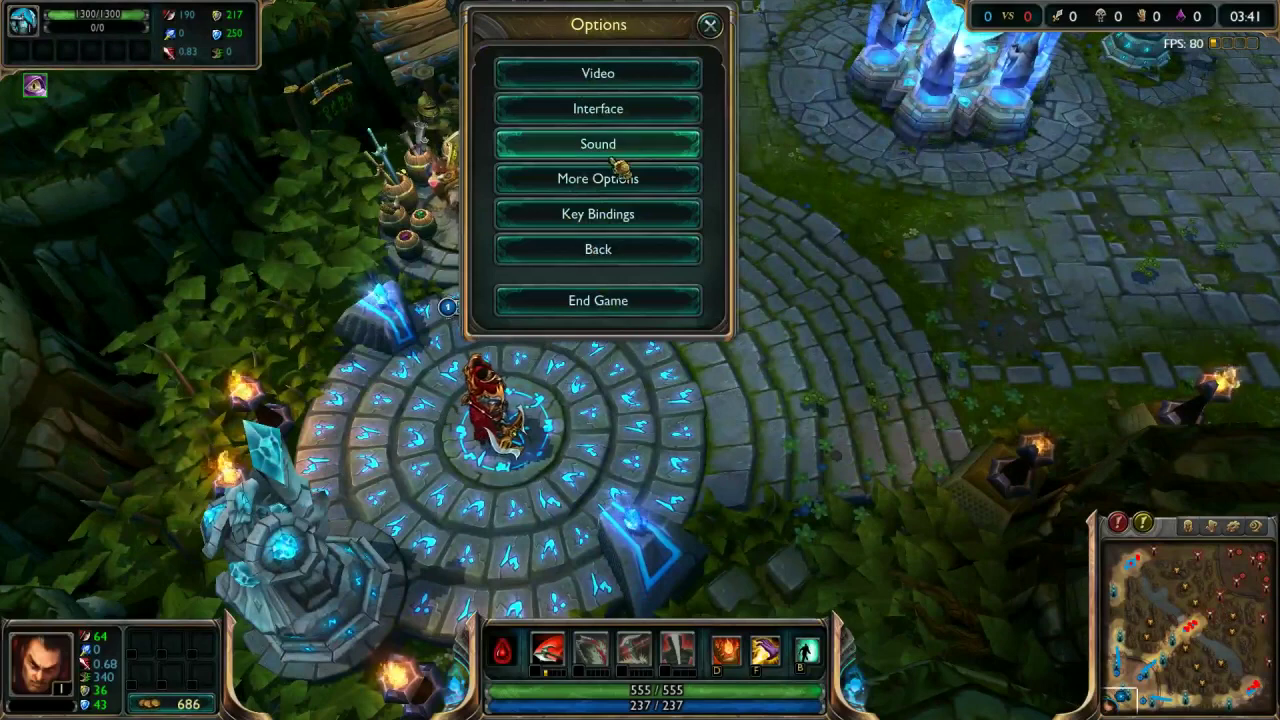
{"action": "left_click", "coordinate": [603, 110]}
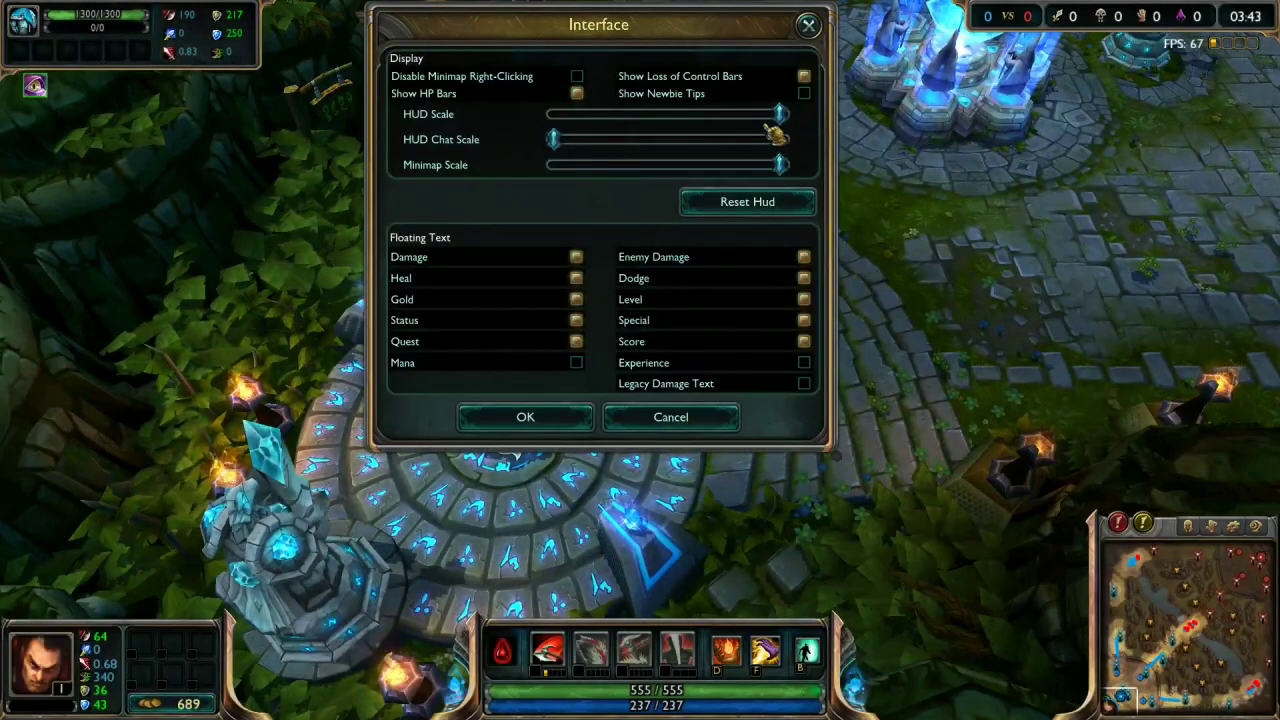
{"action": "left_click_drag", "start_coordinate": [785, 124], "coordinate": [590, 124]}
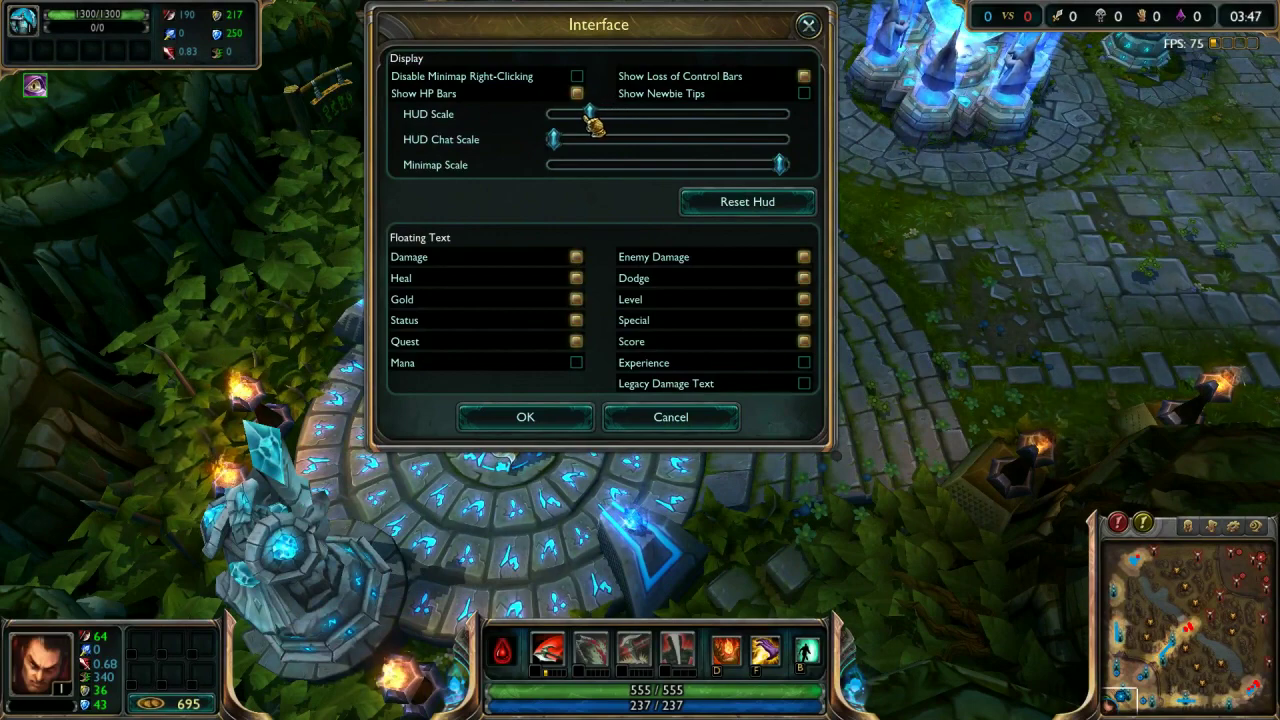
{"action": "left_click", "coordinate": [535, 422]}
{"action": "key", "text": "Escape"}
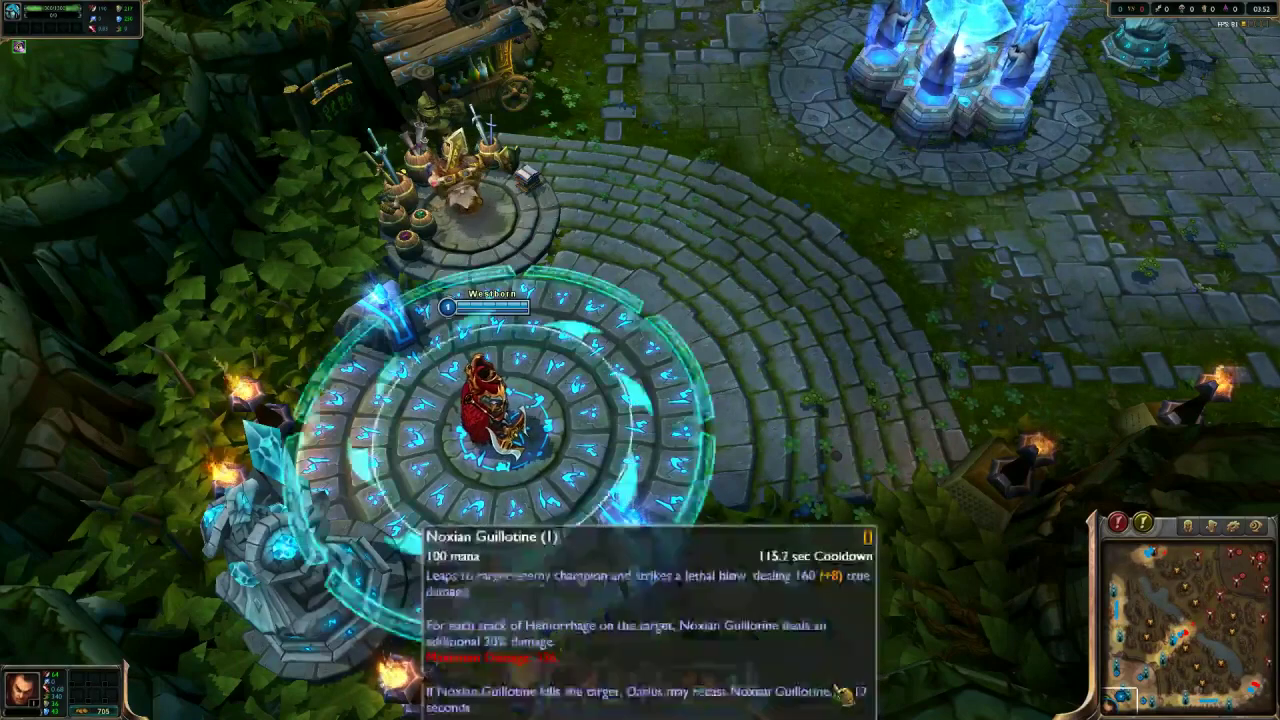
- Examine the reduced HUD at different zoom levels while walking the champion from the fountain onto the steps
{"action": "scroll", "coordinate": [843, 693], "scroll_direction": "down", "scroll_amount": 5}
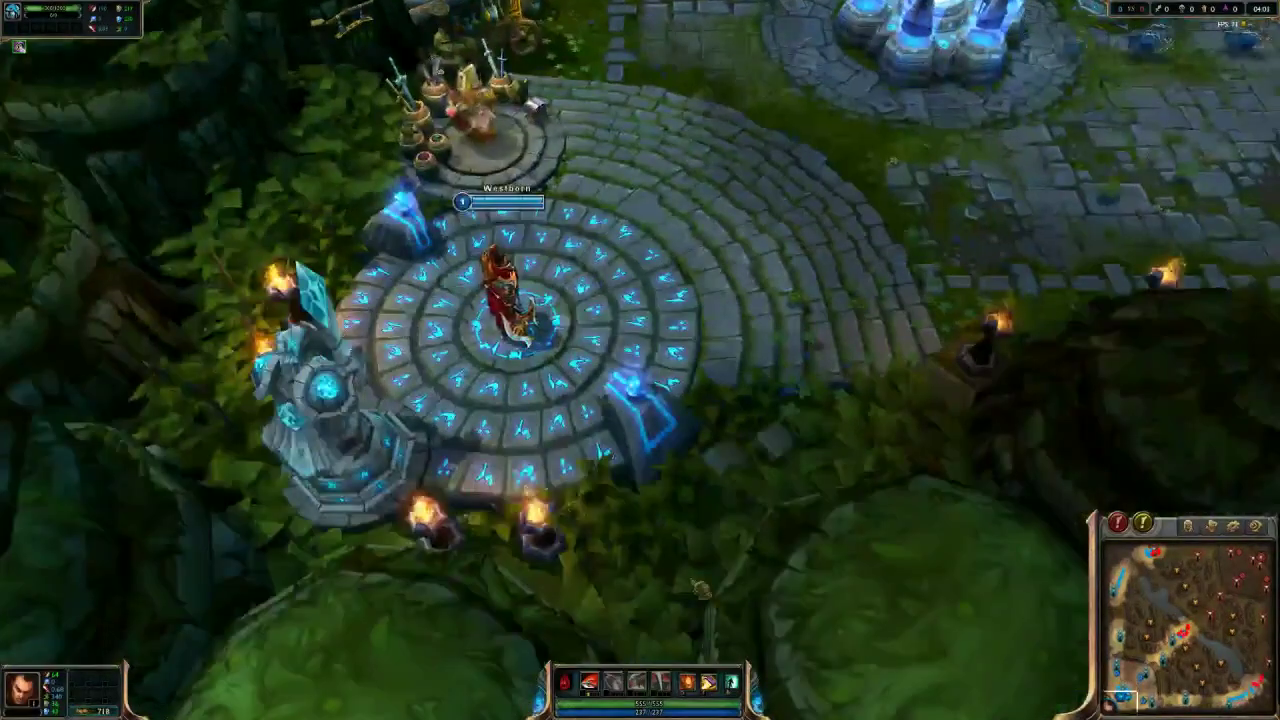
{"action": "scroll", "coordinate": [700, 588], "scroll_direction": "up", "scroll_amount": 3}
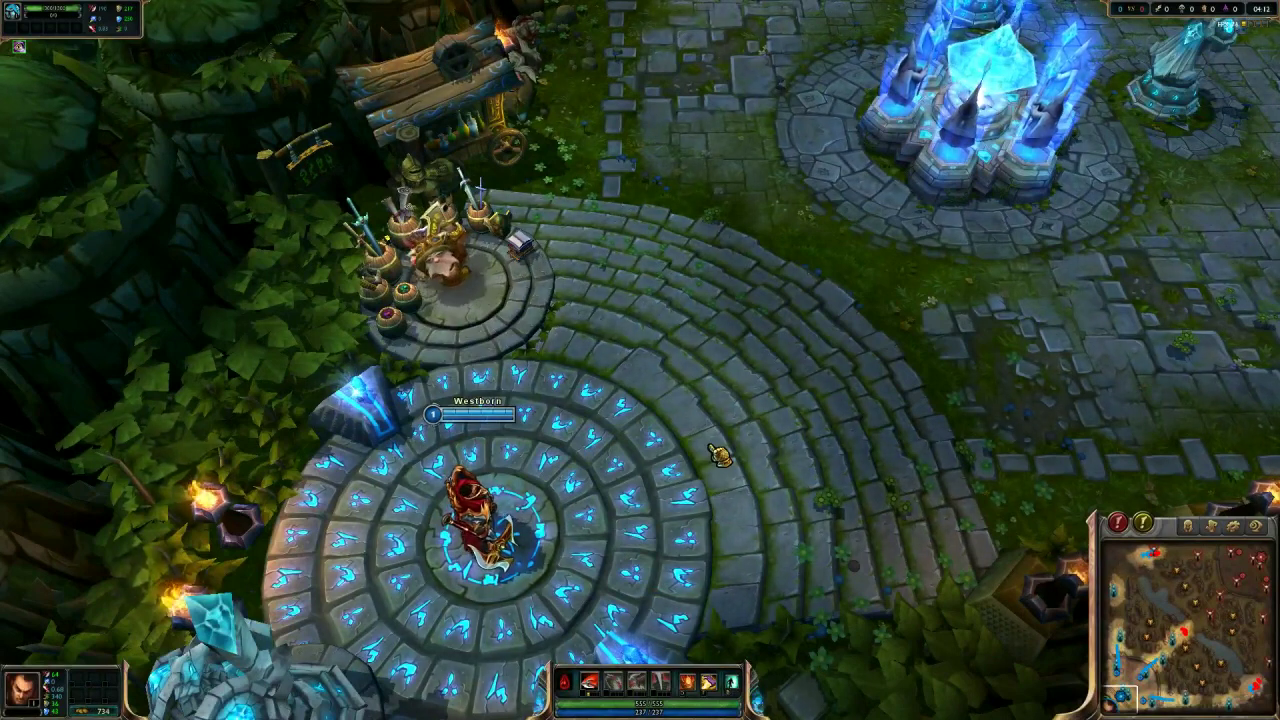
{"action": "mouse_move", "coordinate": [580, 705]}
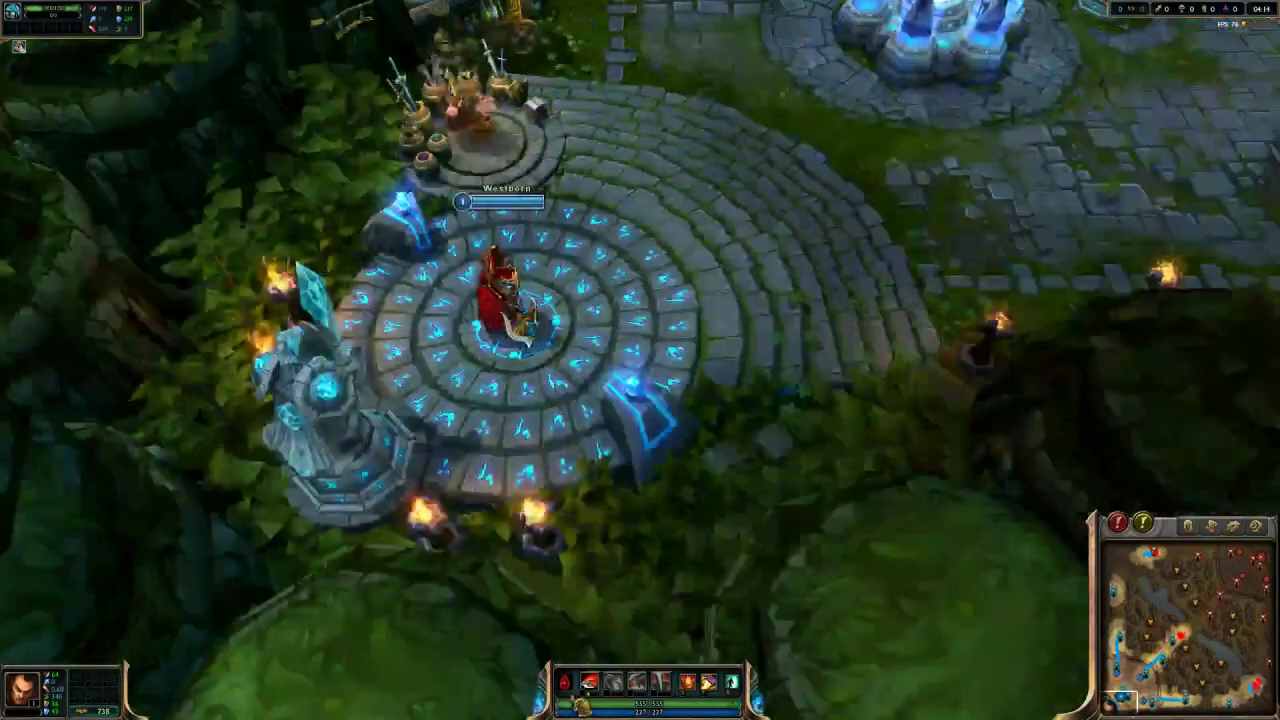
{"action": "right_click", "coordinate": [726, 200]}
{"action": "key", "text": "space"}
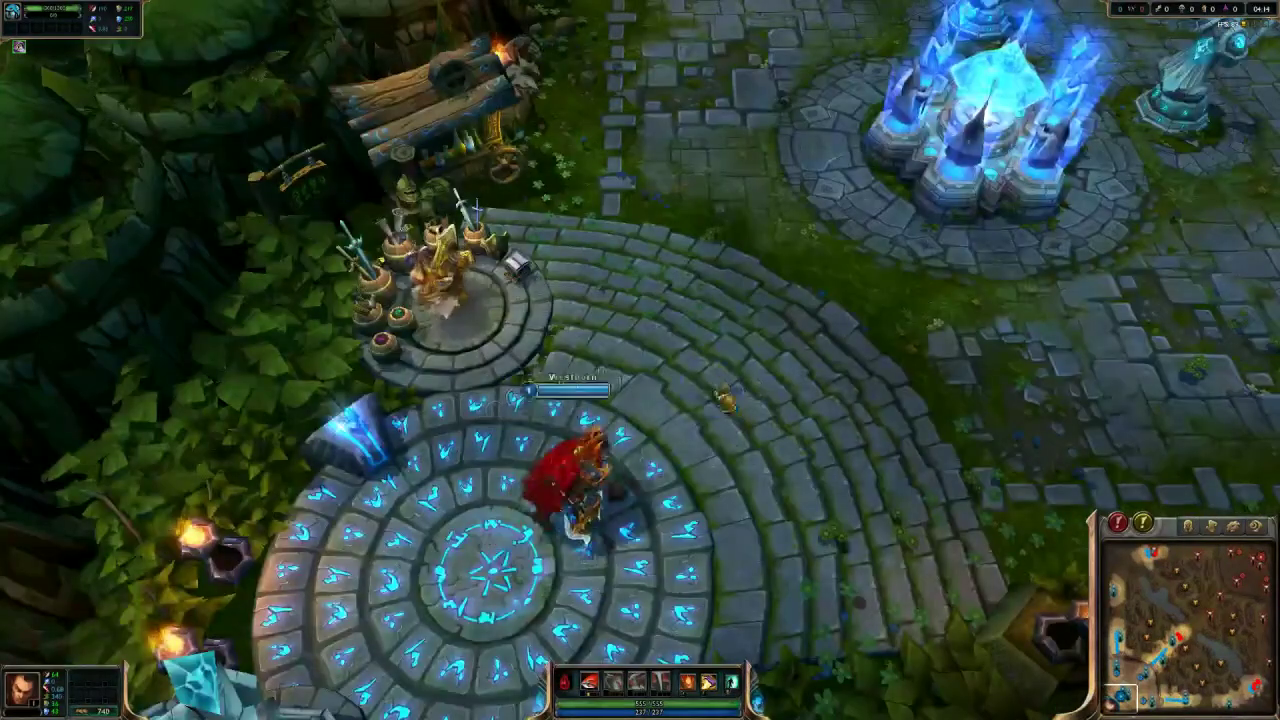
{"action": "right_click", "coordinate": [800, 335]}
{"action": "right_click", "coordinate": [640, 425]}
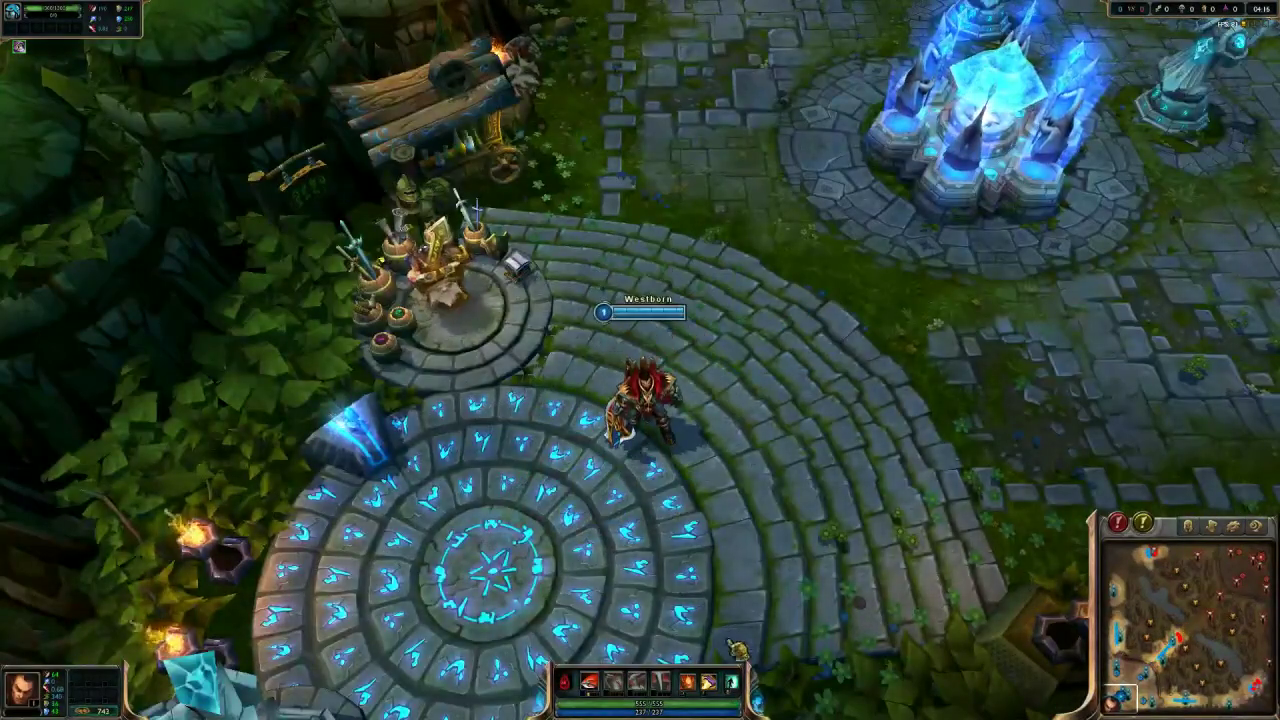
- Review the game's Interface, More Options and Video settings, and leave each dialog without applying changes
{"action": "key", "text": "Escape"}
{"action": "left_click", "coordinate": [608, 110]}
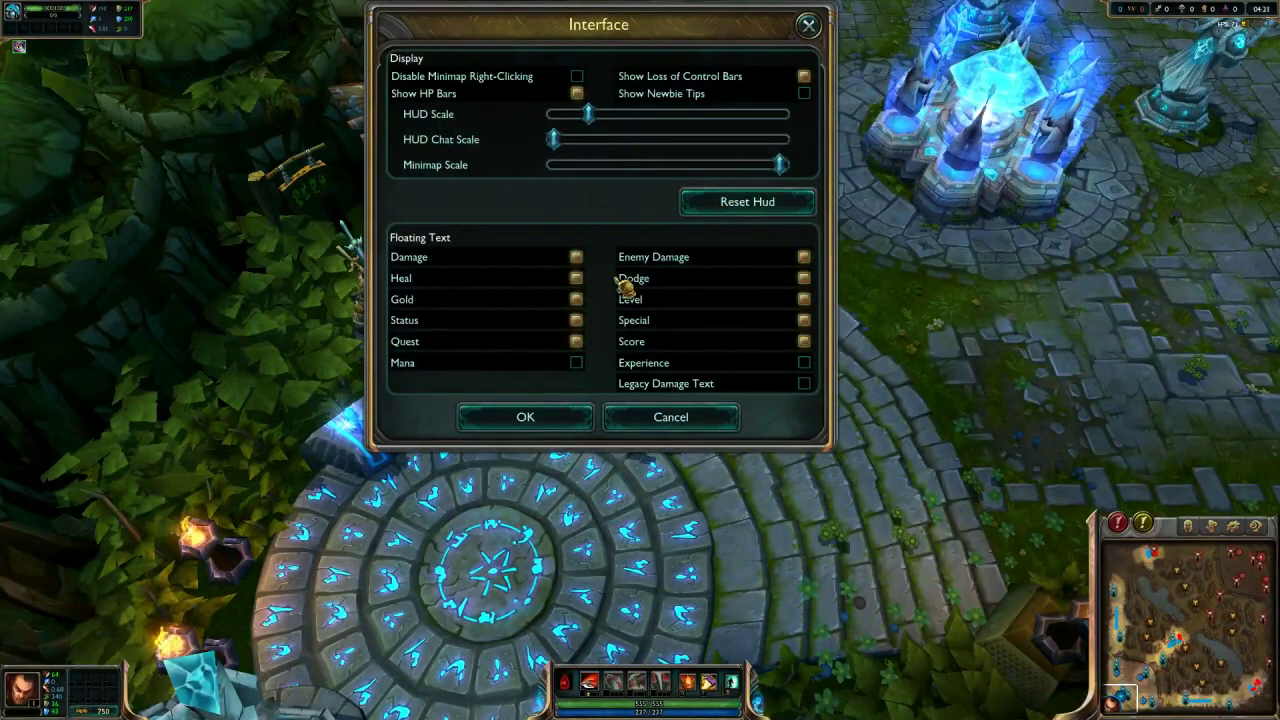
{"action": "key", "text": "Escape"}
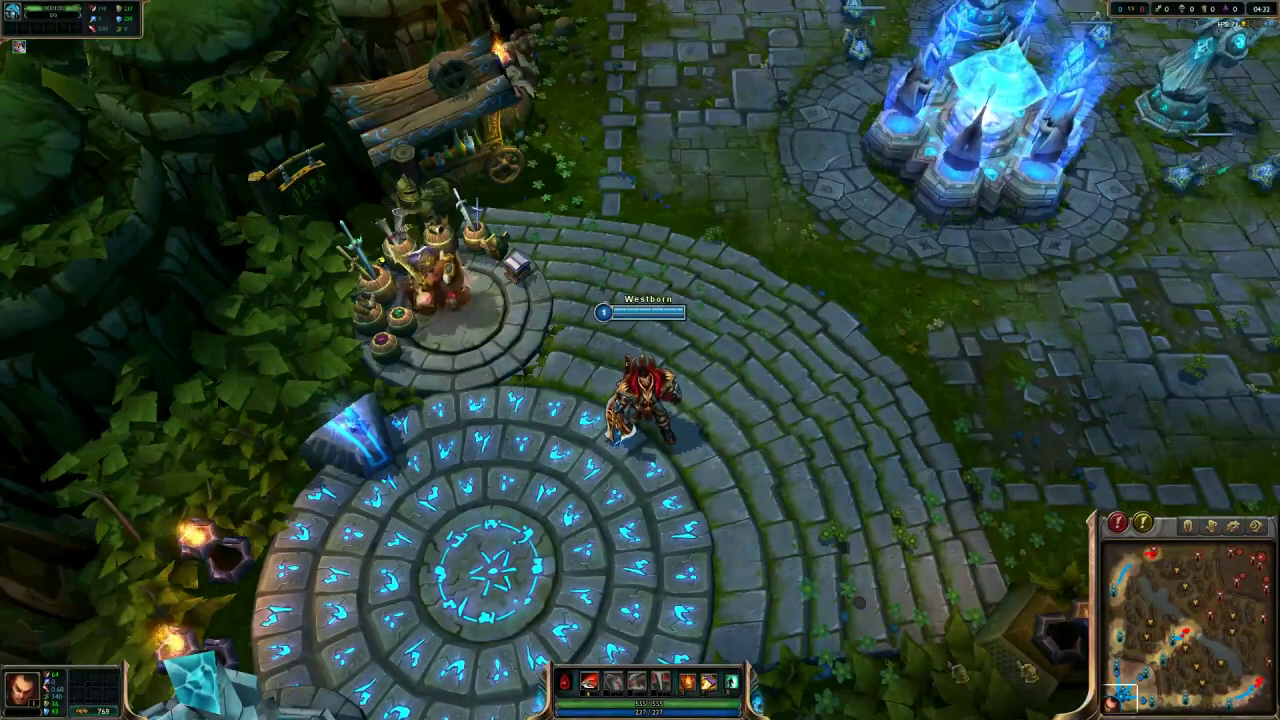
{"action": "key", "text": "Escape"}
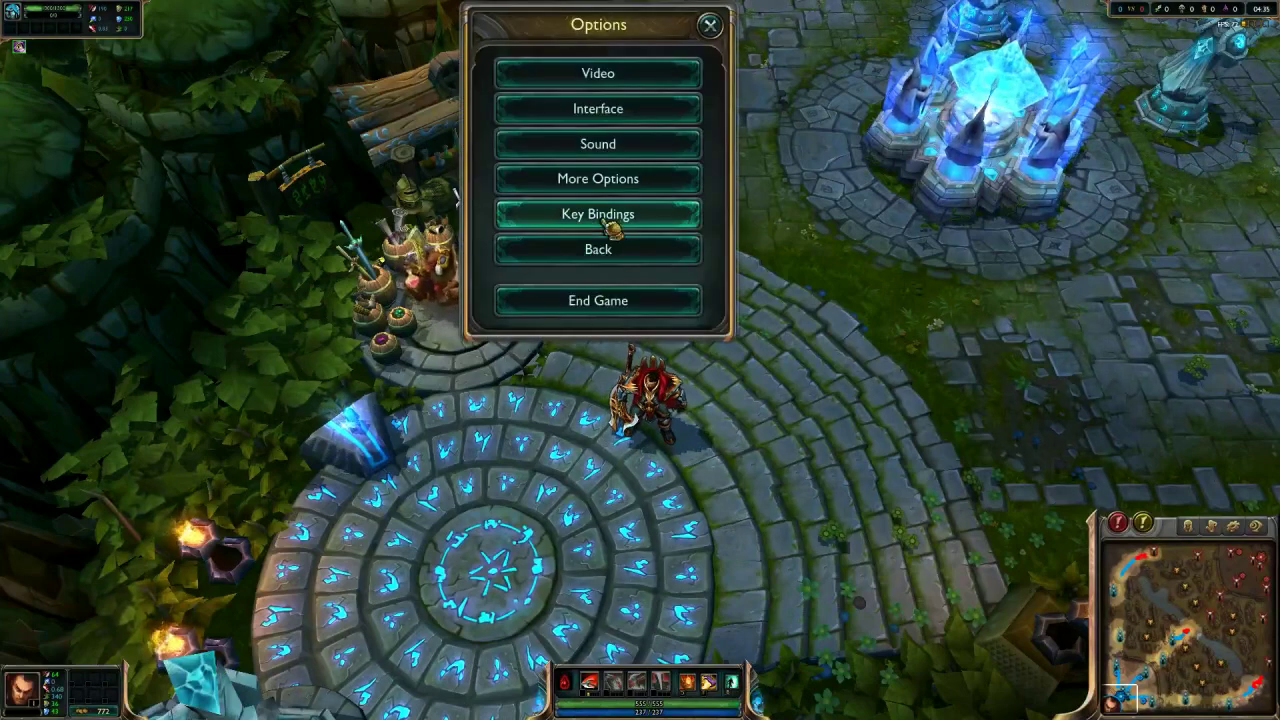
{"action": "left_click", "coordinate": [626, 112]}
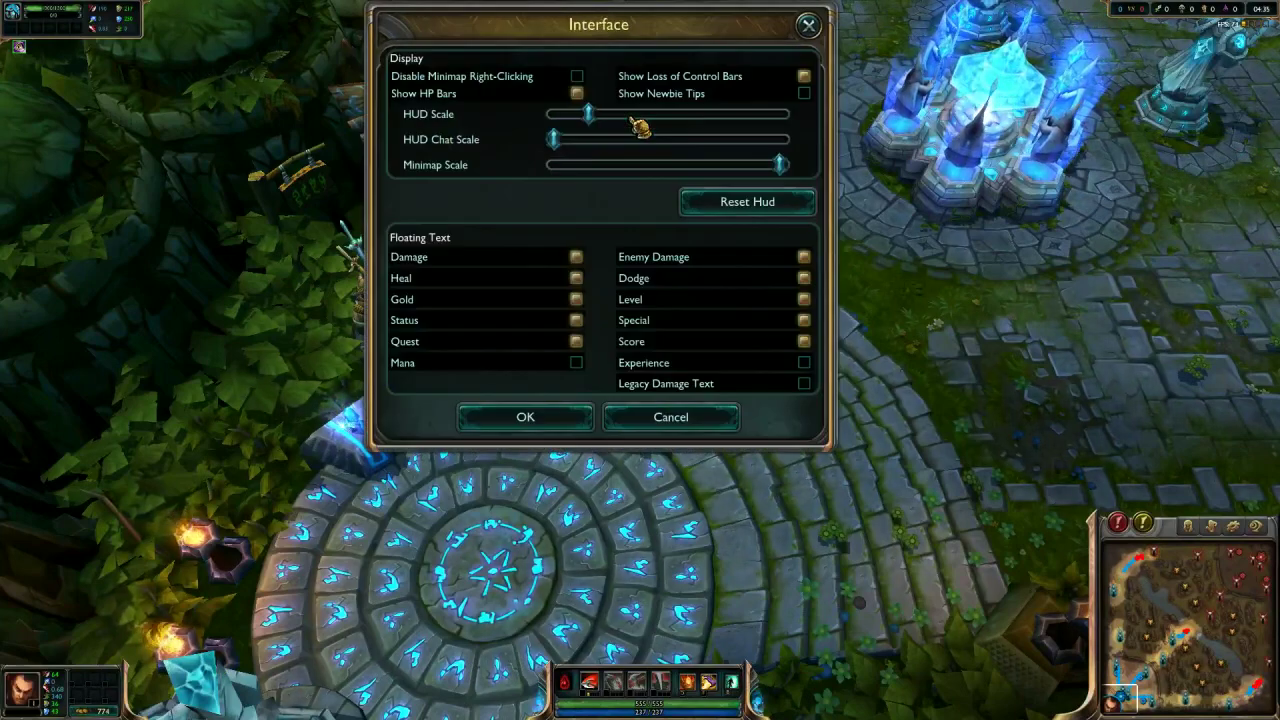
{"action": "left_click", "coordinate": [690, 417]}
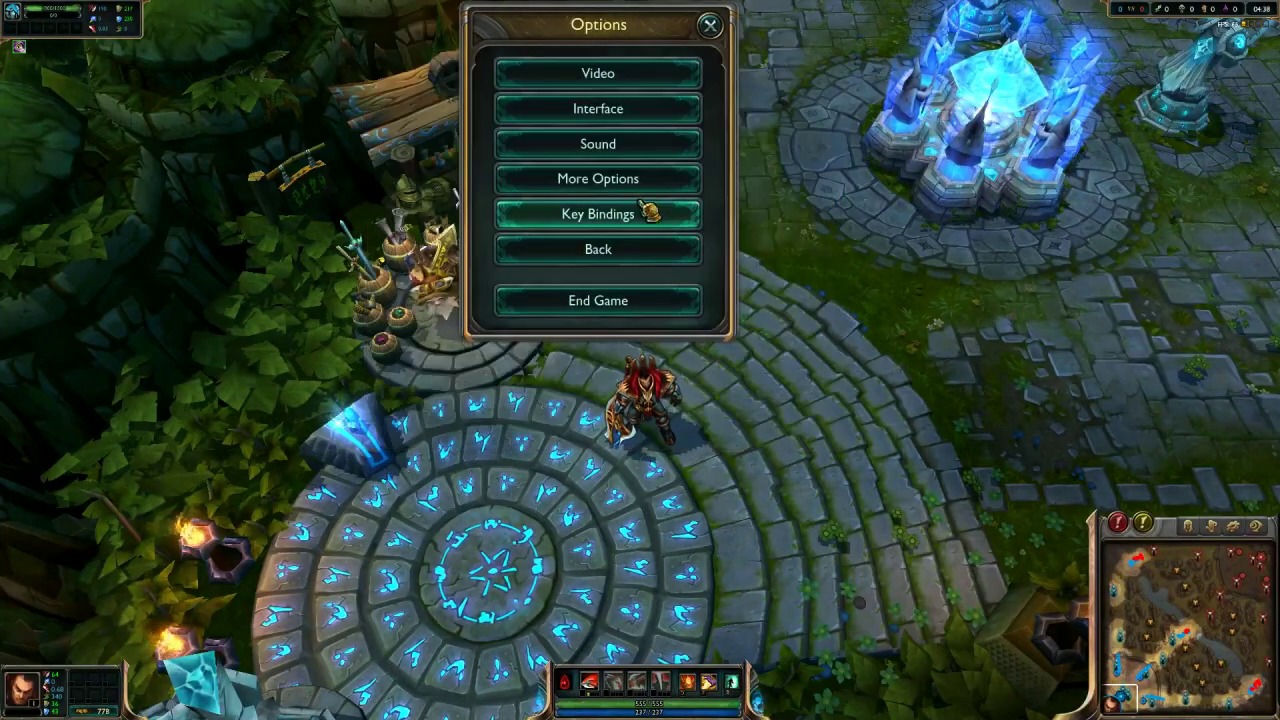
{"action": "left_click", "coordinate": [607, 178]}
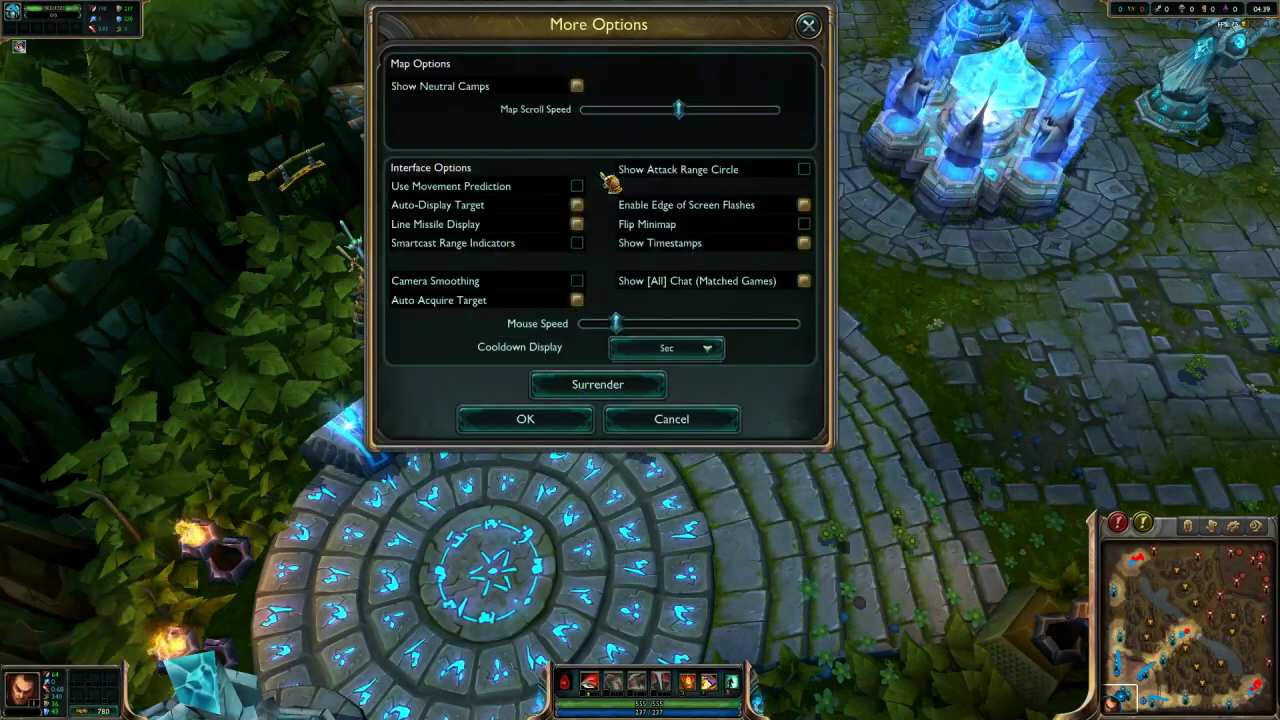
{"action": "left_click", "coordinate": [702, 424]}
{"action": "left_click", "coordinate": [609, 77]}
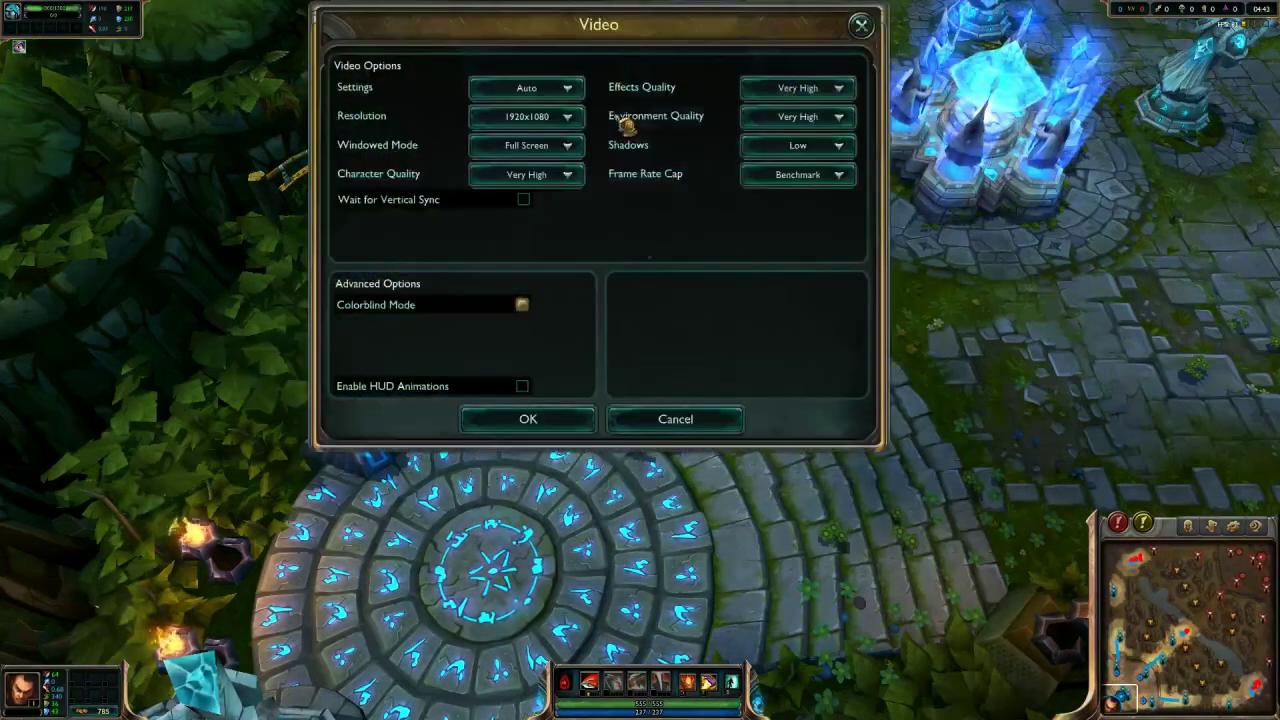
{"action": "left_click", "coordinate": [690, 421]}
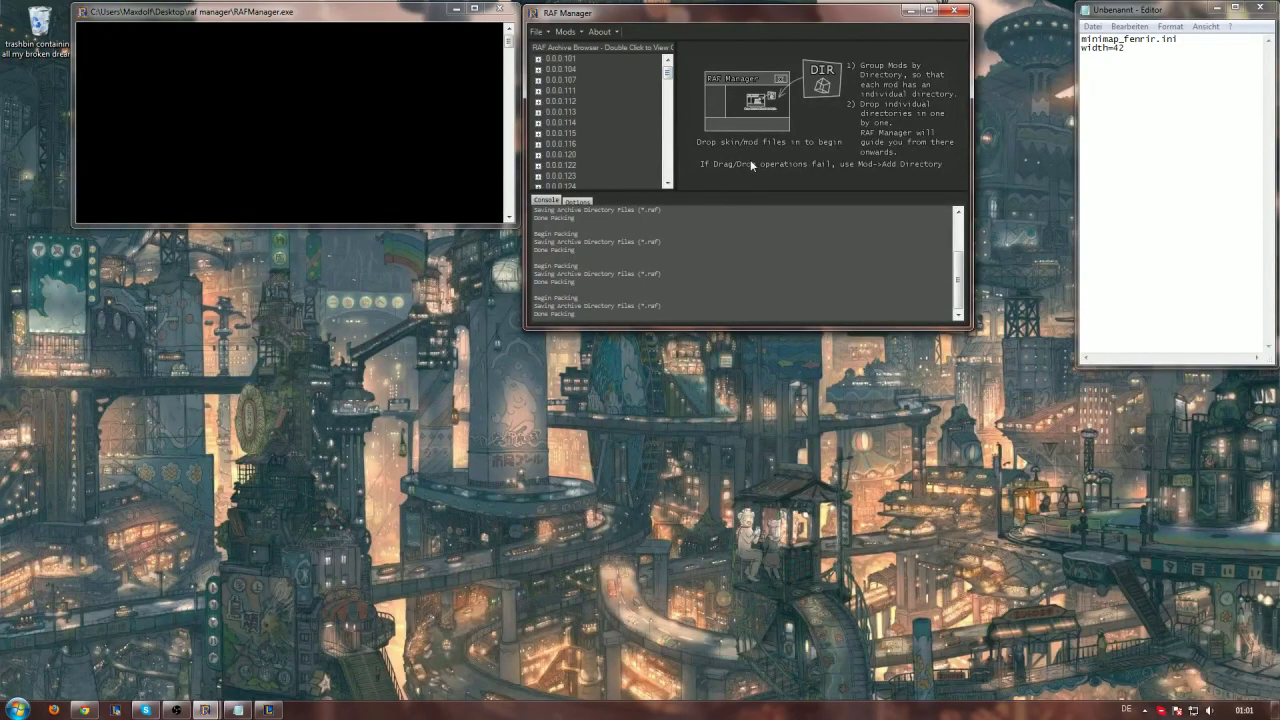
- Search all RAF archives for minimap_fenrir.ini, checking the matches in both directions
{"action": "right_click", "coordinate": [615, 78]}
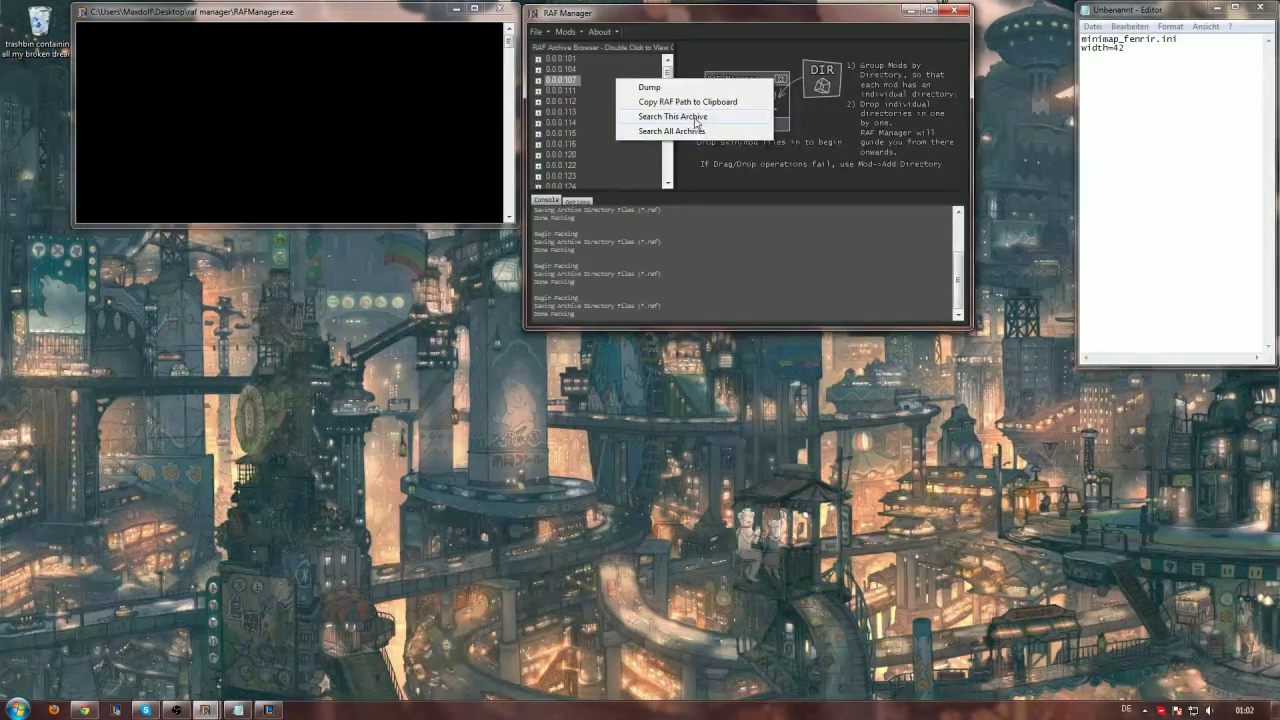
{"action": "right_click", "coordinate": [638, 62]}
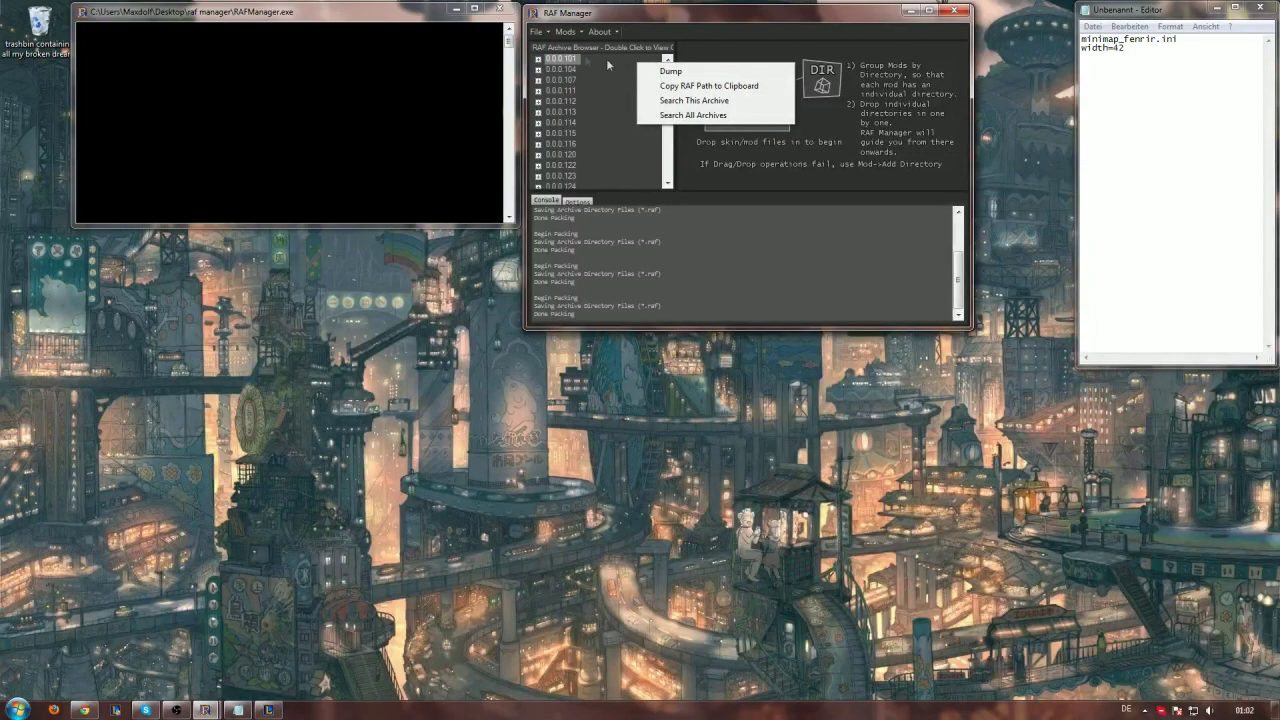
{"action": "left_click", "coordinate": [690, 116]}
{"action": "left_click_drag", "start_coordinate": [203, 106], "coordinate": [393, 240]}
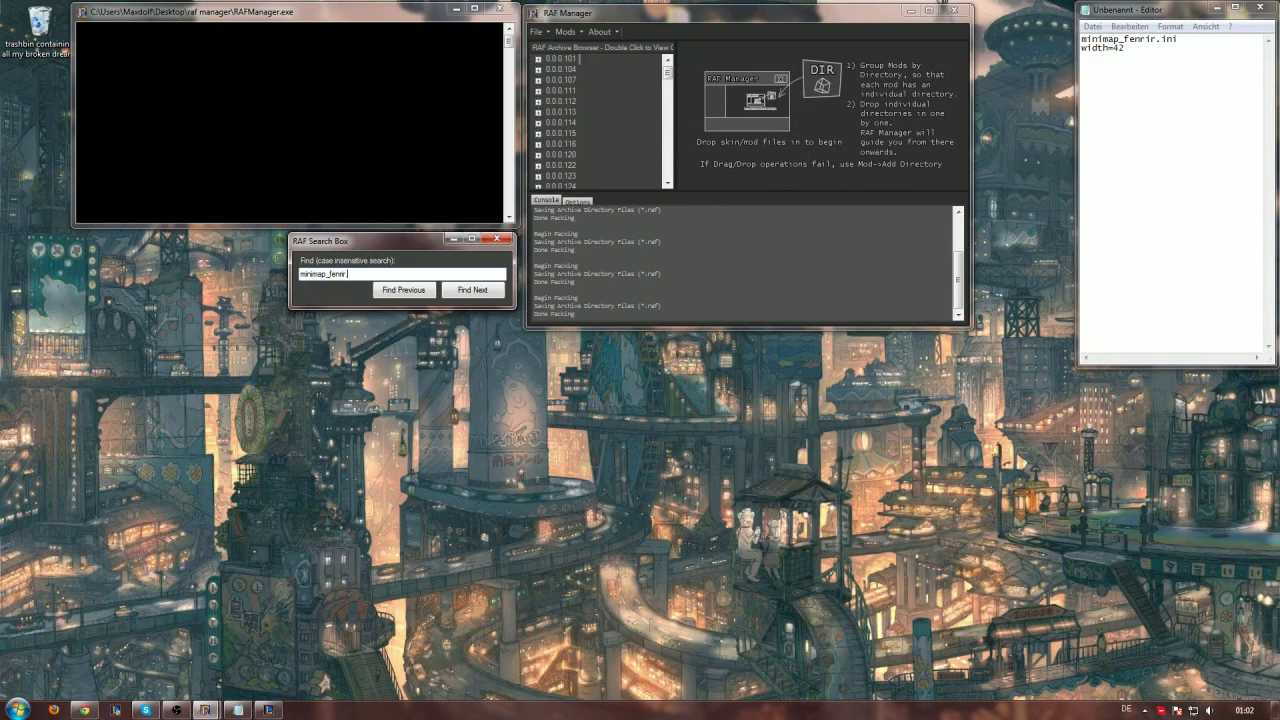
{"action": "left_click", "coordinate": [471, 291]}
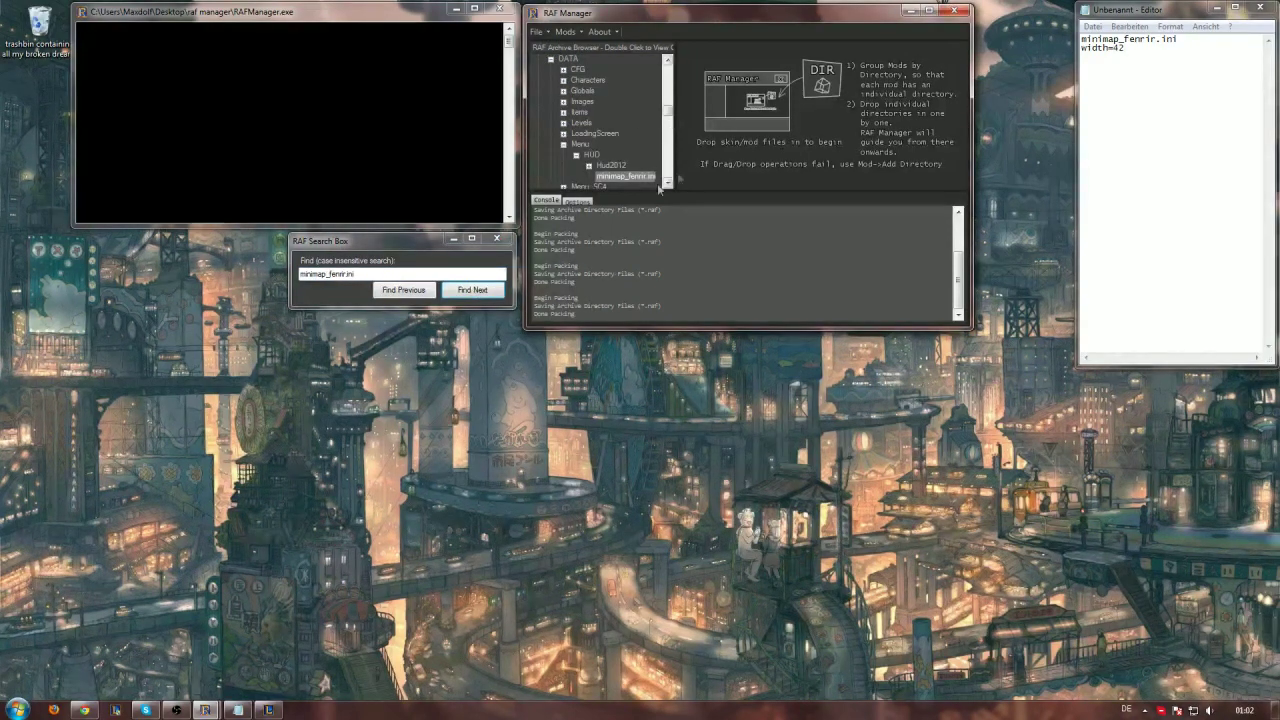
{"action": "left_click", "coordinate": [477, 293]}
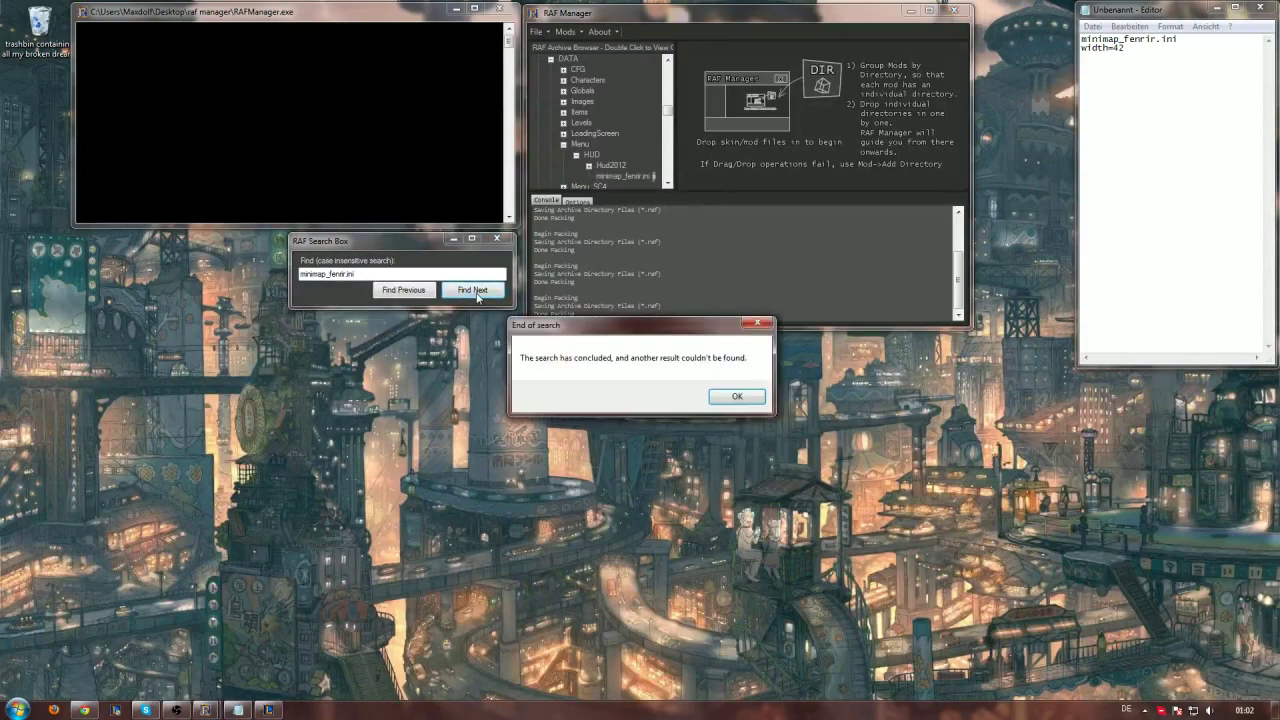
{"action": "left_click", "coordinate": [735, 397]}
{"action": "left_click", "coordinate": [413, 291]}
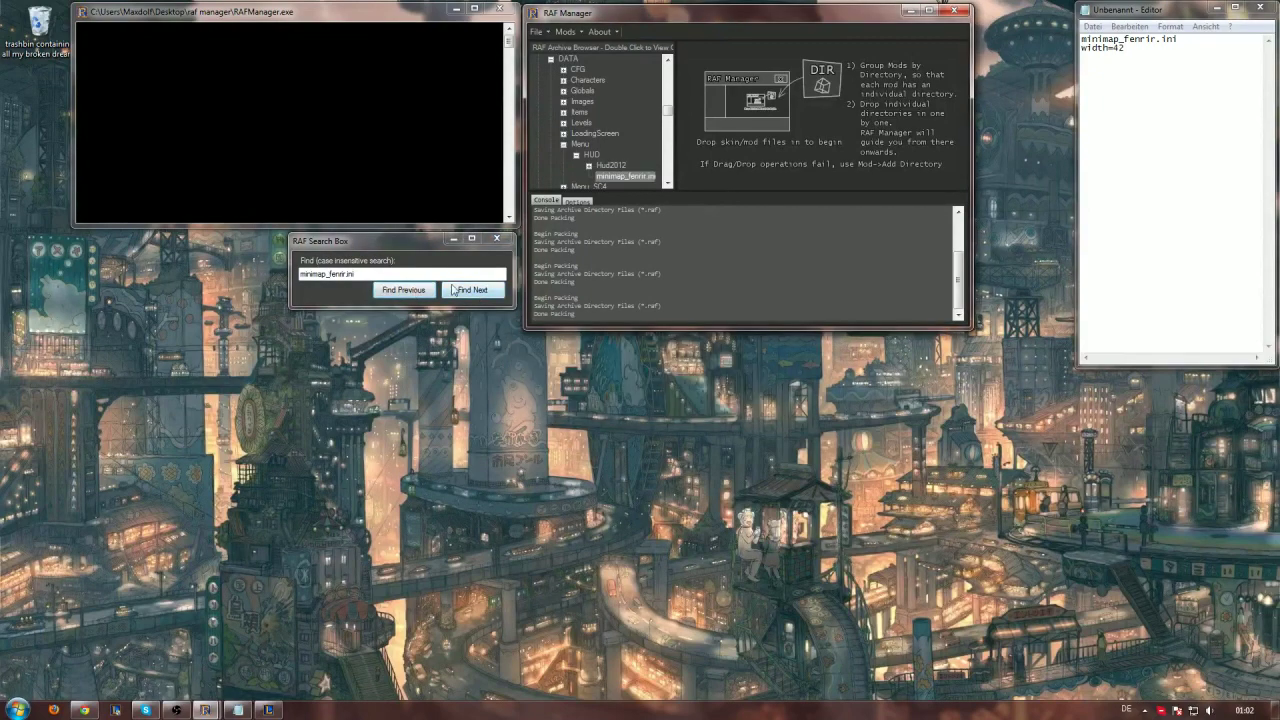
- Open minimap_fenrir.ini beside the archive browser and look through its Champion, Tower, Inhibitor, HQ, Shop and Fountain sections
{"action": "double_click", "coordinate": [626, 177]}
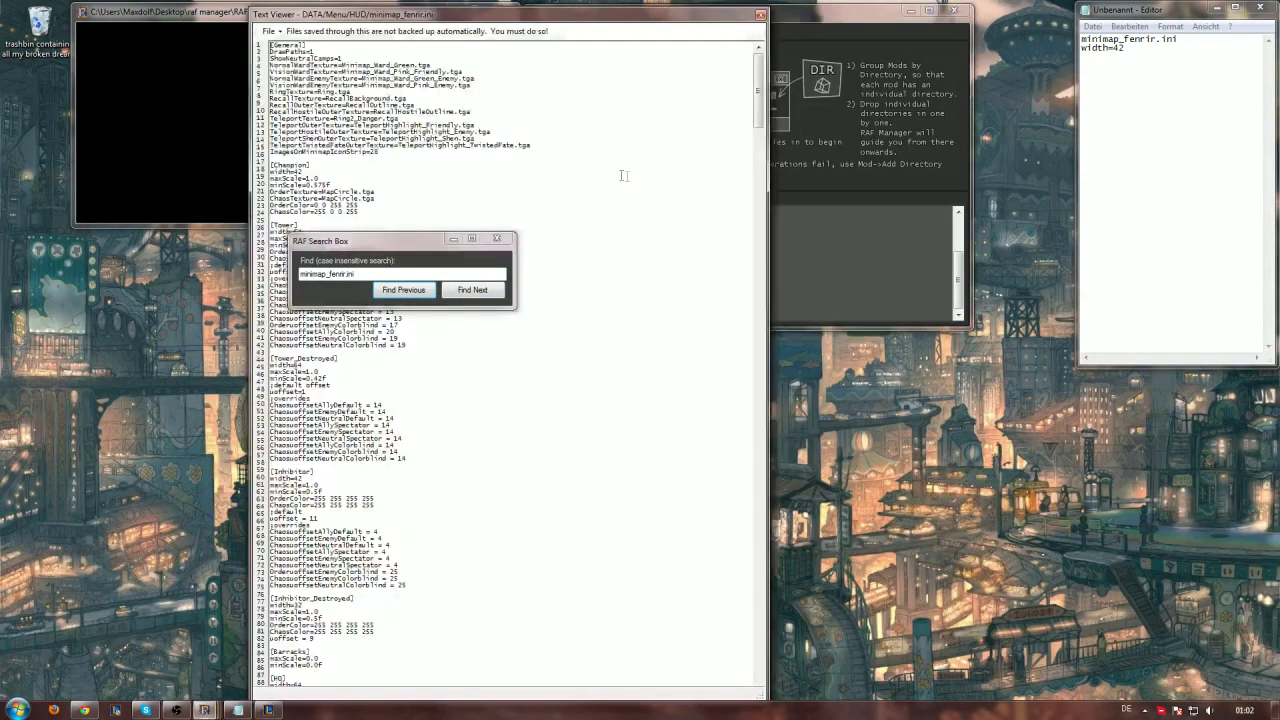
{"action": "left_click_drag", "start_coordinate": [564, 20], "coordinate": [313, 14]}
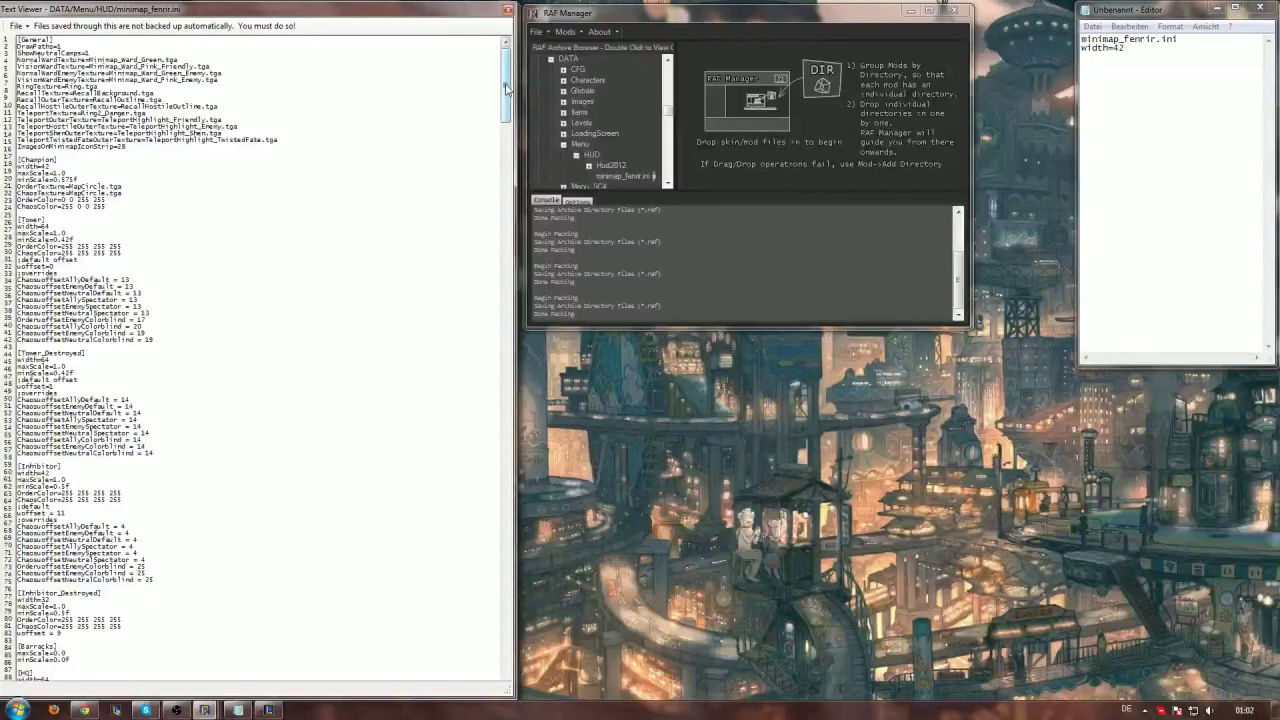
{"action": "mouse_move", "coordinate": [510, 90]}
{"action": "left_mouse_down"}
{"action": "mouse_move", "coordinate": [507, 428]}
{"action": "mouse_move", "coordinate": [506, 83]}
{"action": "left_mouse_up"}
{"action": "scroll", "coordinate": [99, 357], "scroll_direction": "down", "scroll_amount": 8}
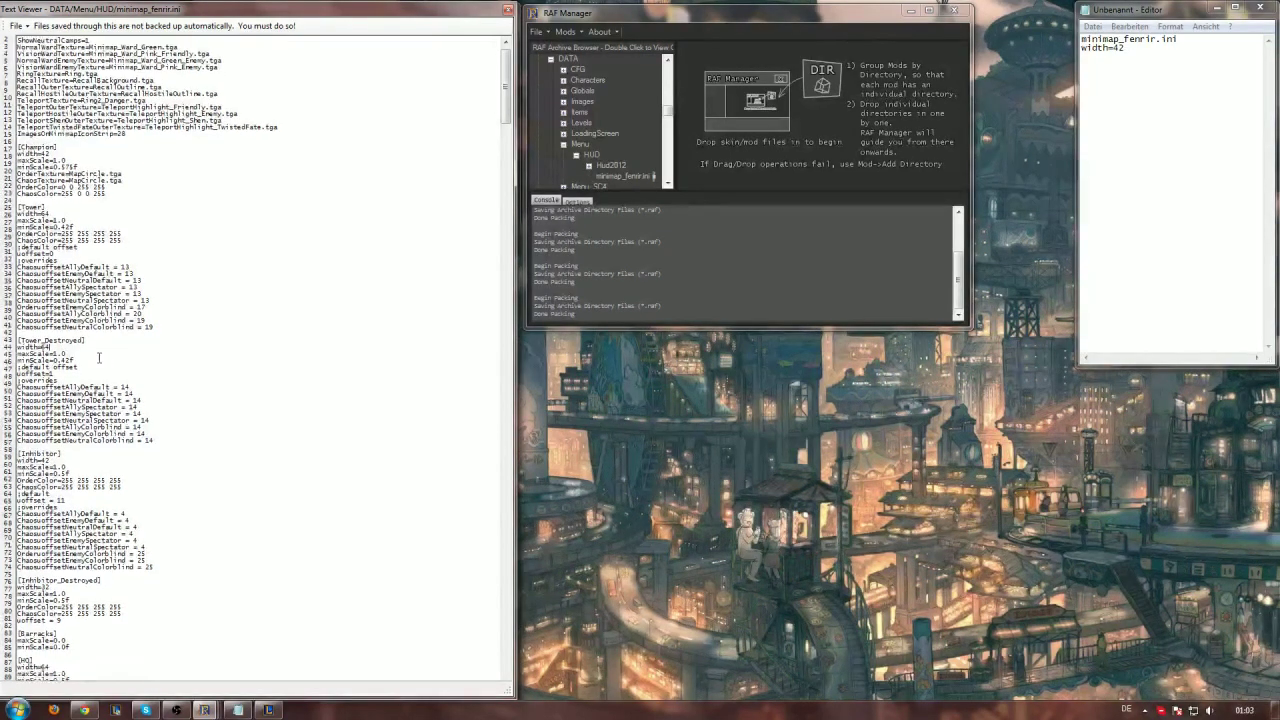
{"action": "scroll", "coordinate": [130, 428], "scroll_direction": "down", "scroll_amount": 5}
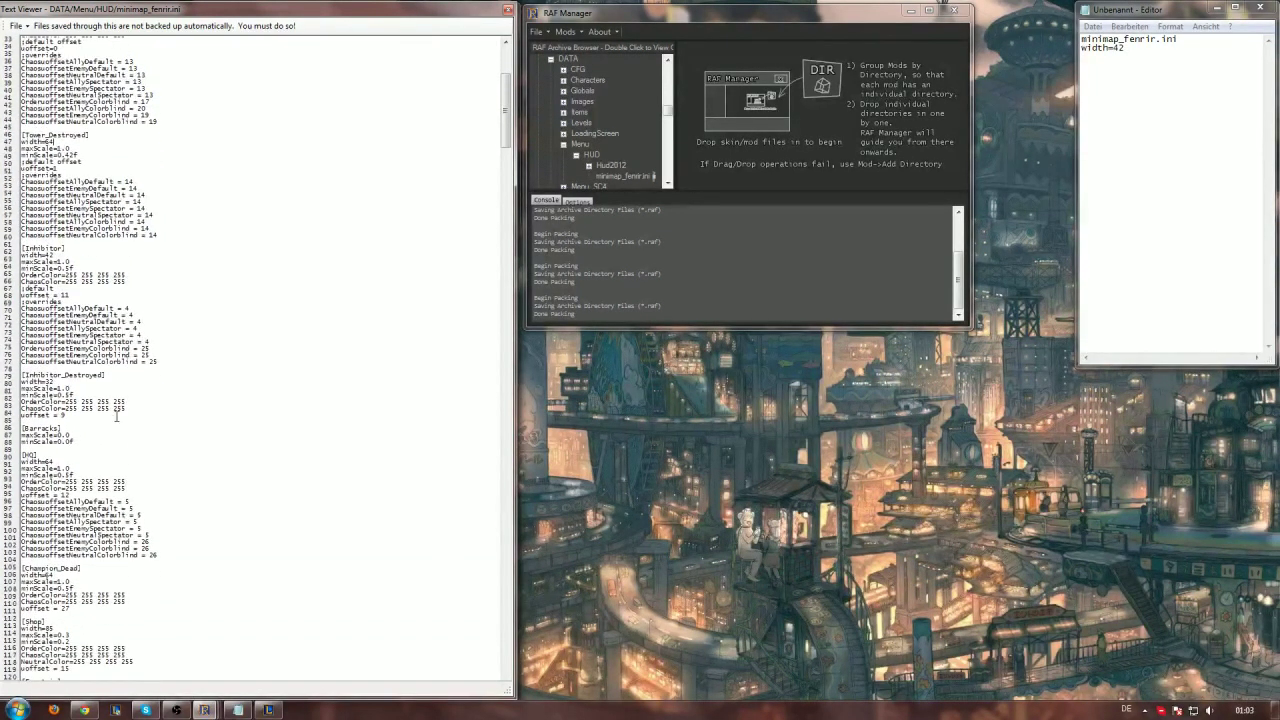
{"action": "scroll", "coordinate": [128, 421], "scroll_direction": "down", "scroll_amount": 7}
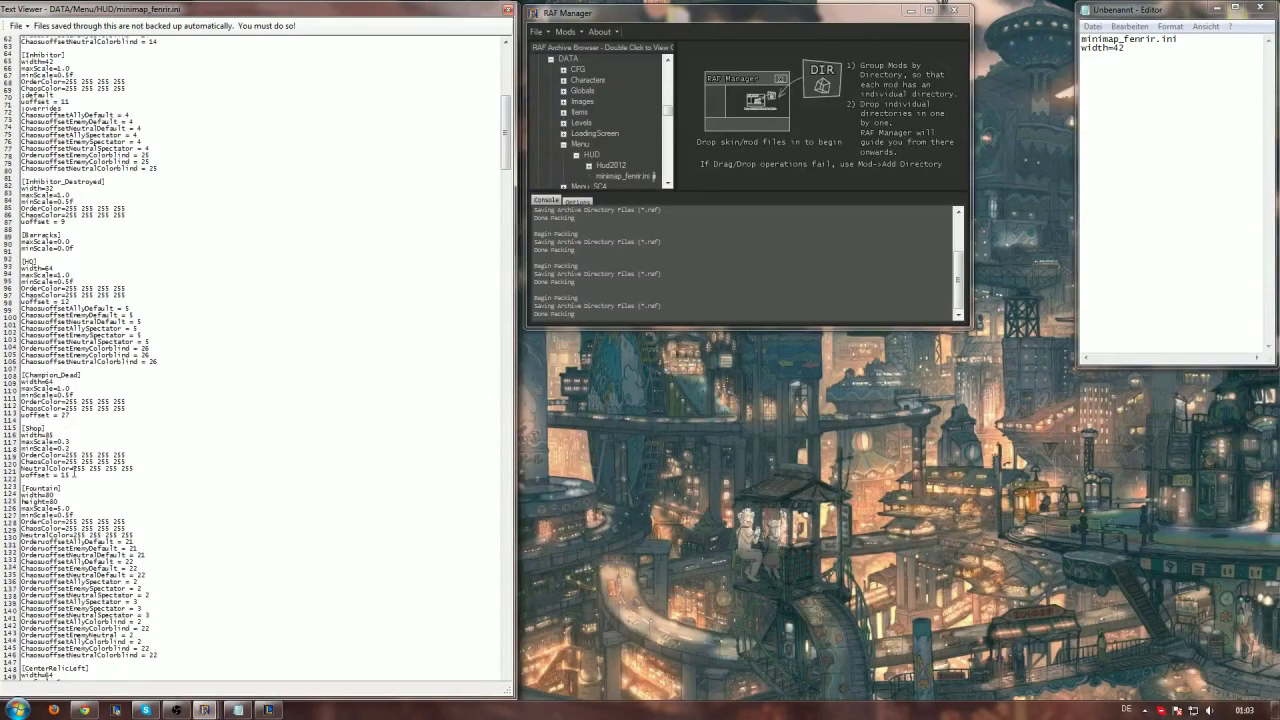
- Set the width in the Champion section of minimap_fenrir.ini to 84 and save the file to the archive
{"action": "scroll", "coordinate": [107, 433], "scroll_direction": "up", "scroll_amount": 20}
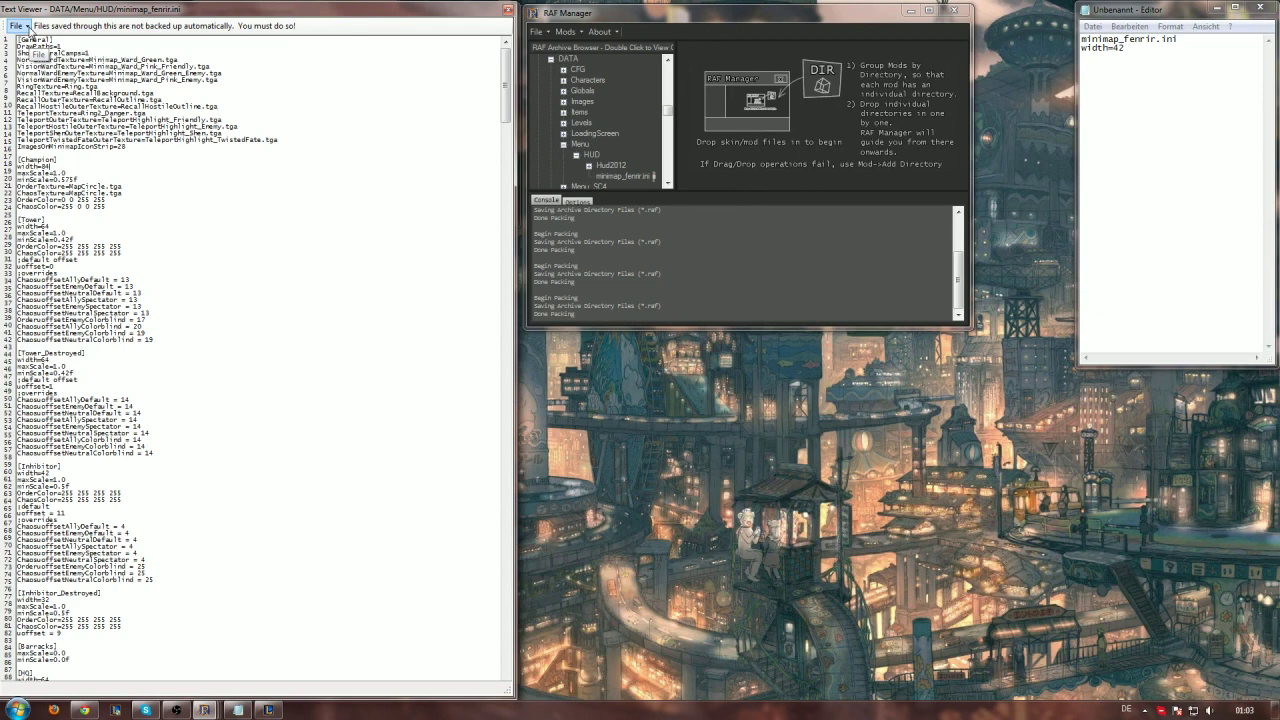
{"action": "left_click", "coordinate": [28, 27]}
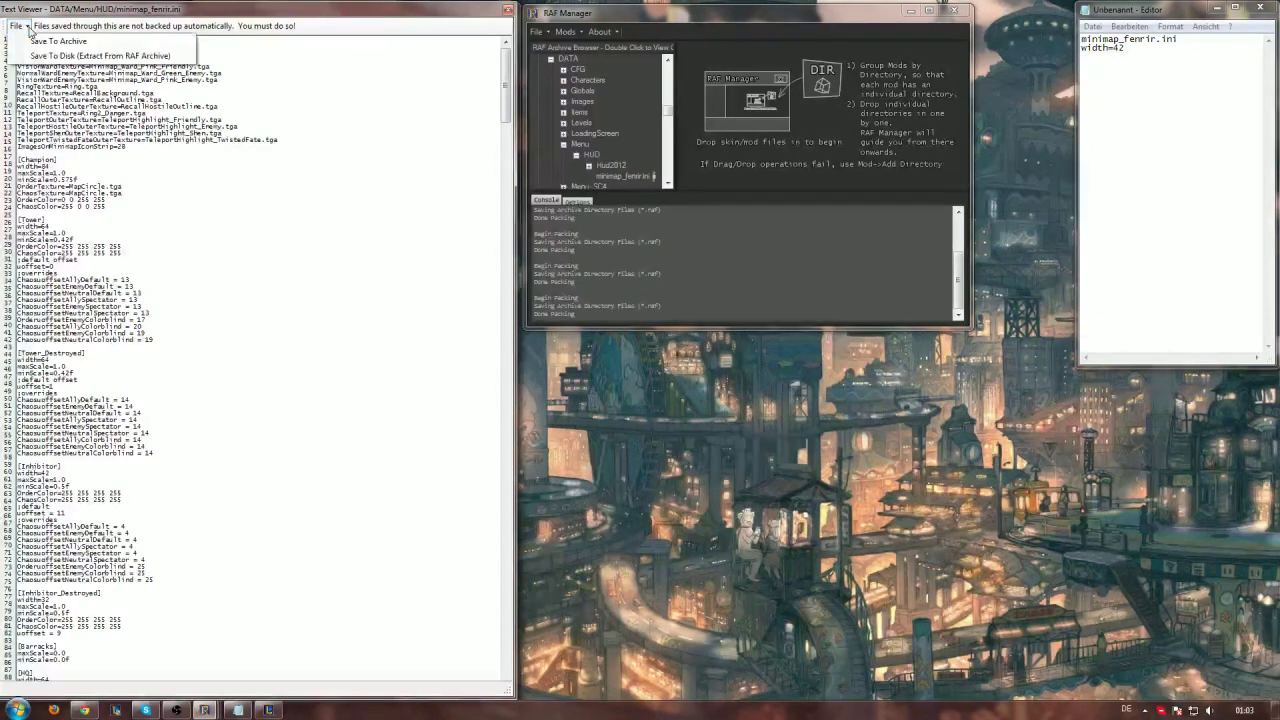
{"action": "left_click", "coordinate": [84, 46]}
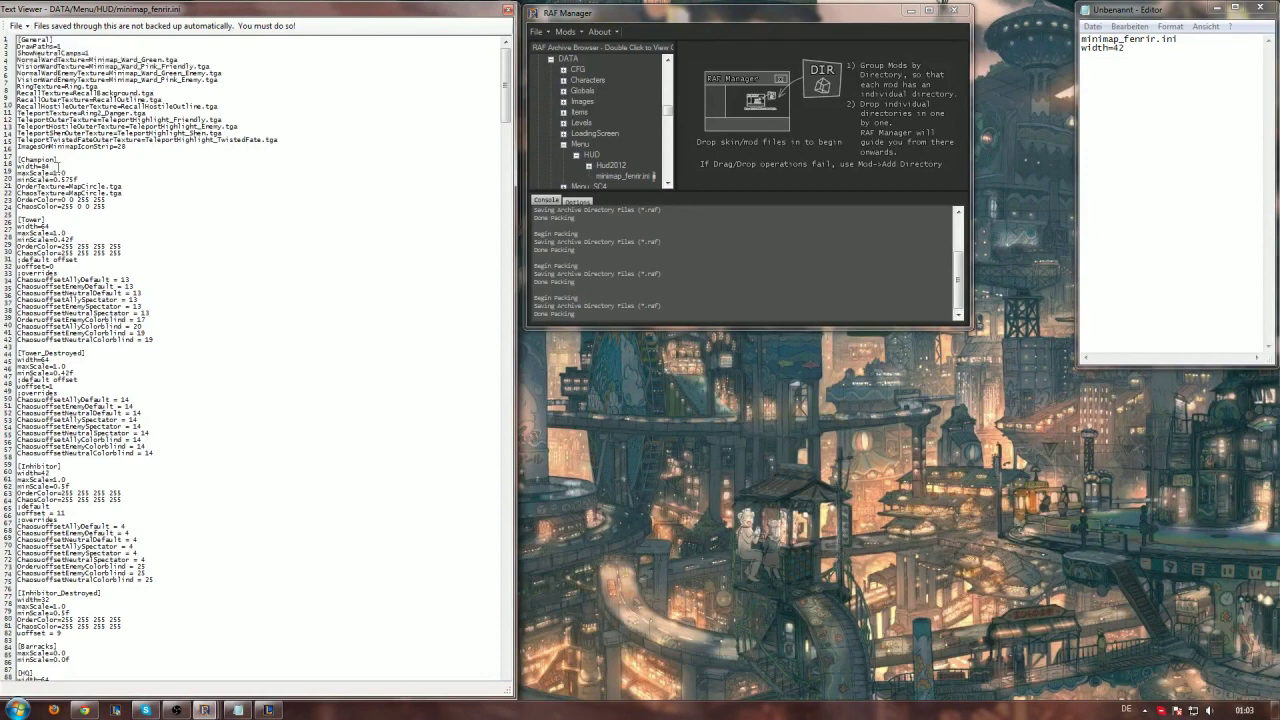
{"action": "left_click", "coordinate": [16, 25]}
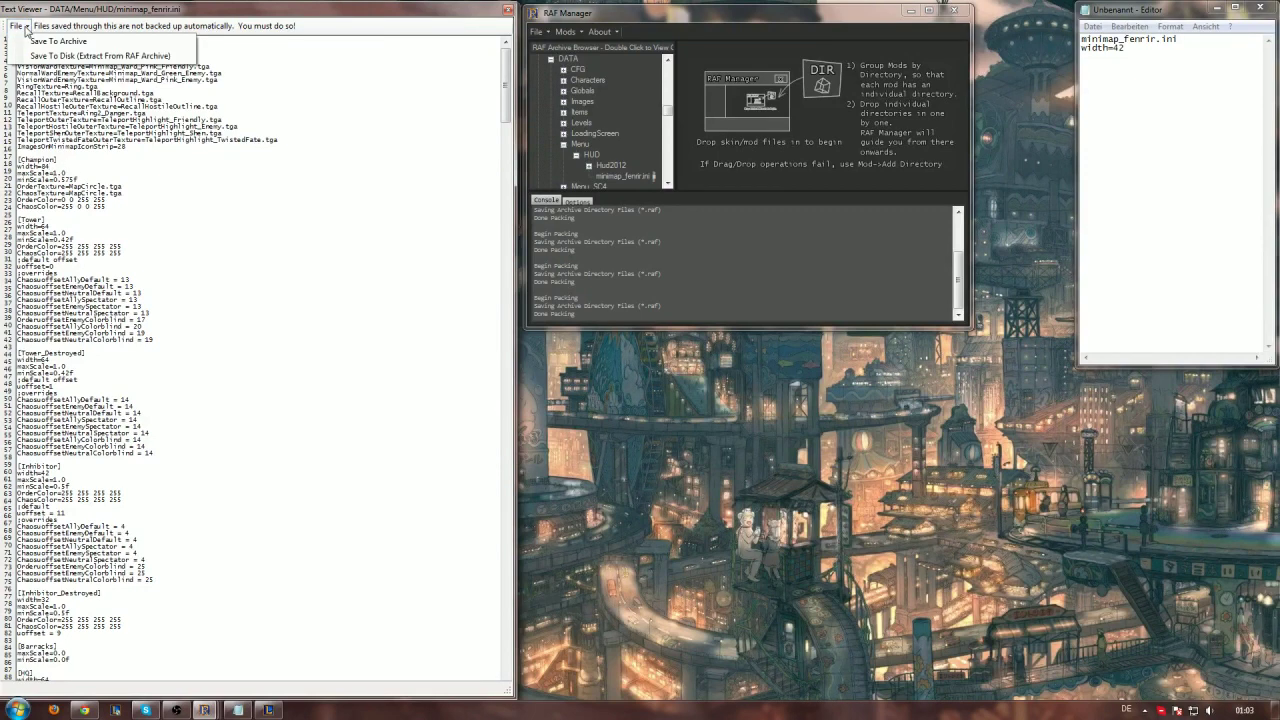
{"action": "left_click", "coordinate": [50, 44]}
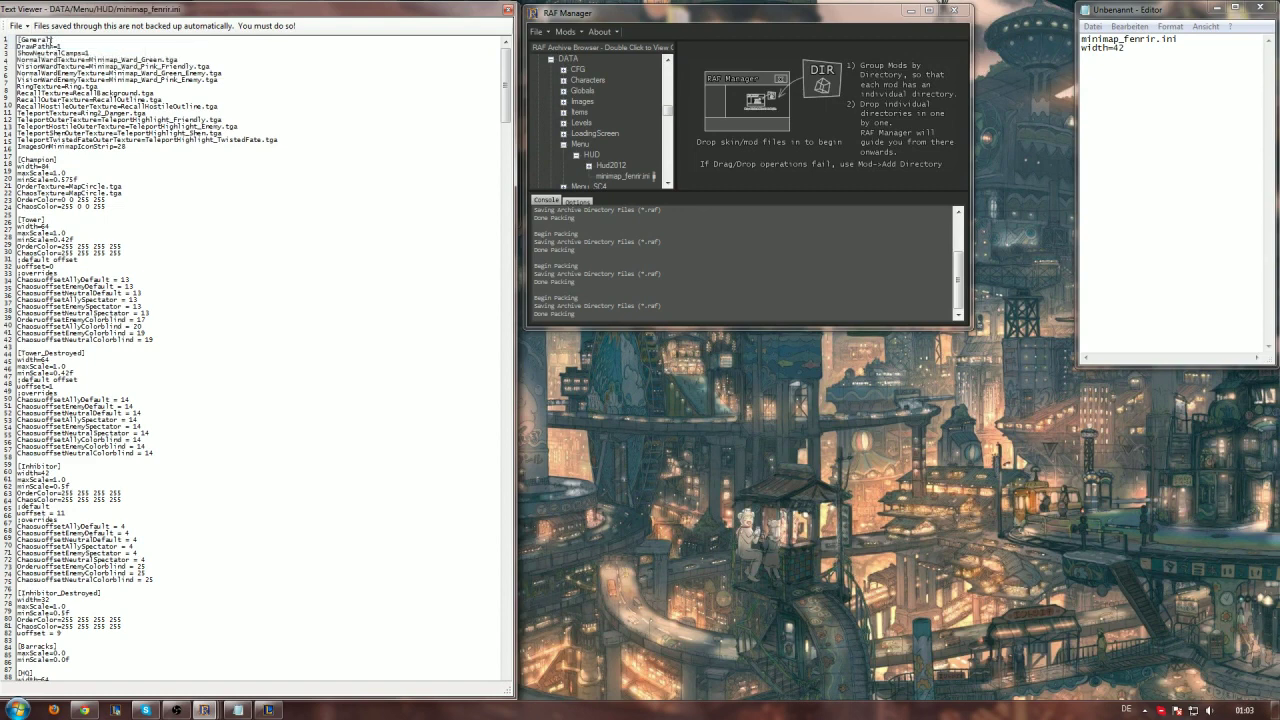